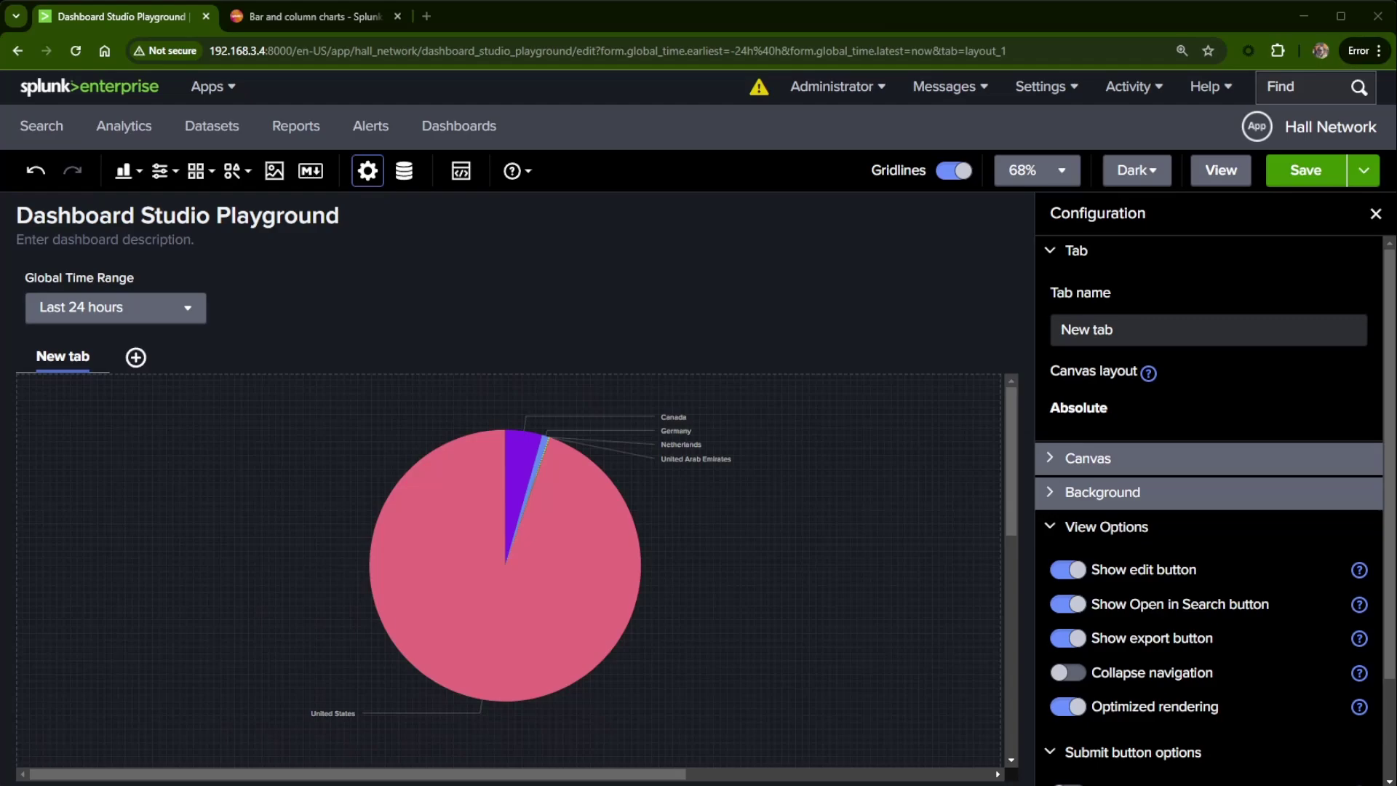
# - Scroll the Bar and column charts docs to the column chart options' seriesColorsByField row
pyautogui.hotkey('ctrl', 'Tab')
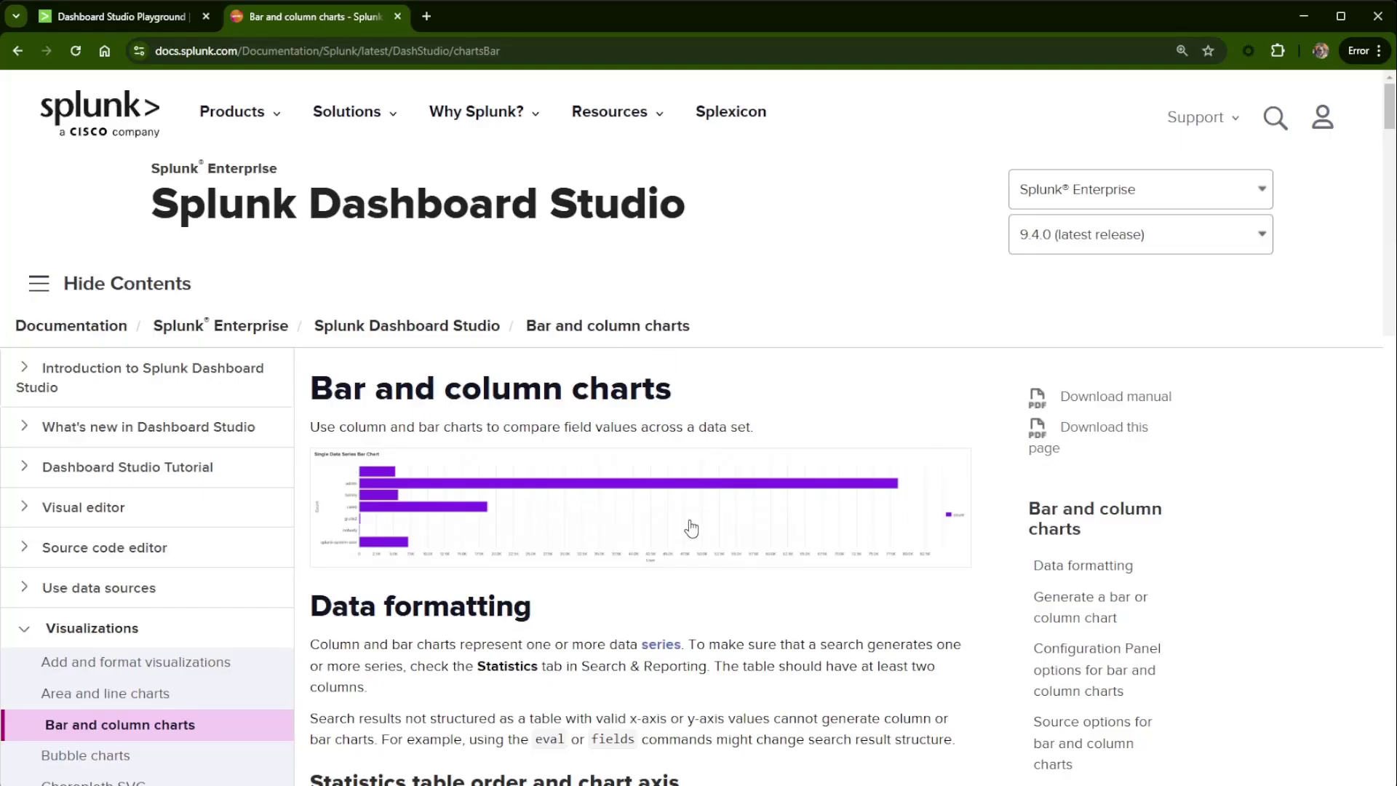
pyautogui.scroll(-5, 689, 522)
pyautogui.scroll(-1, 690, 520)
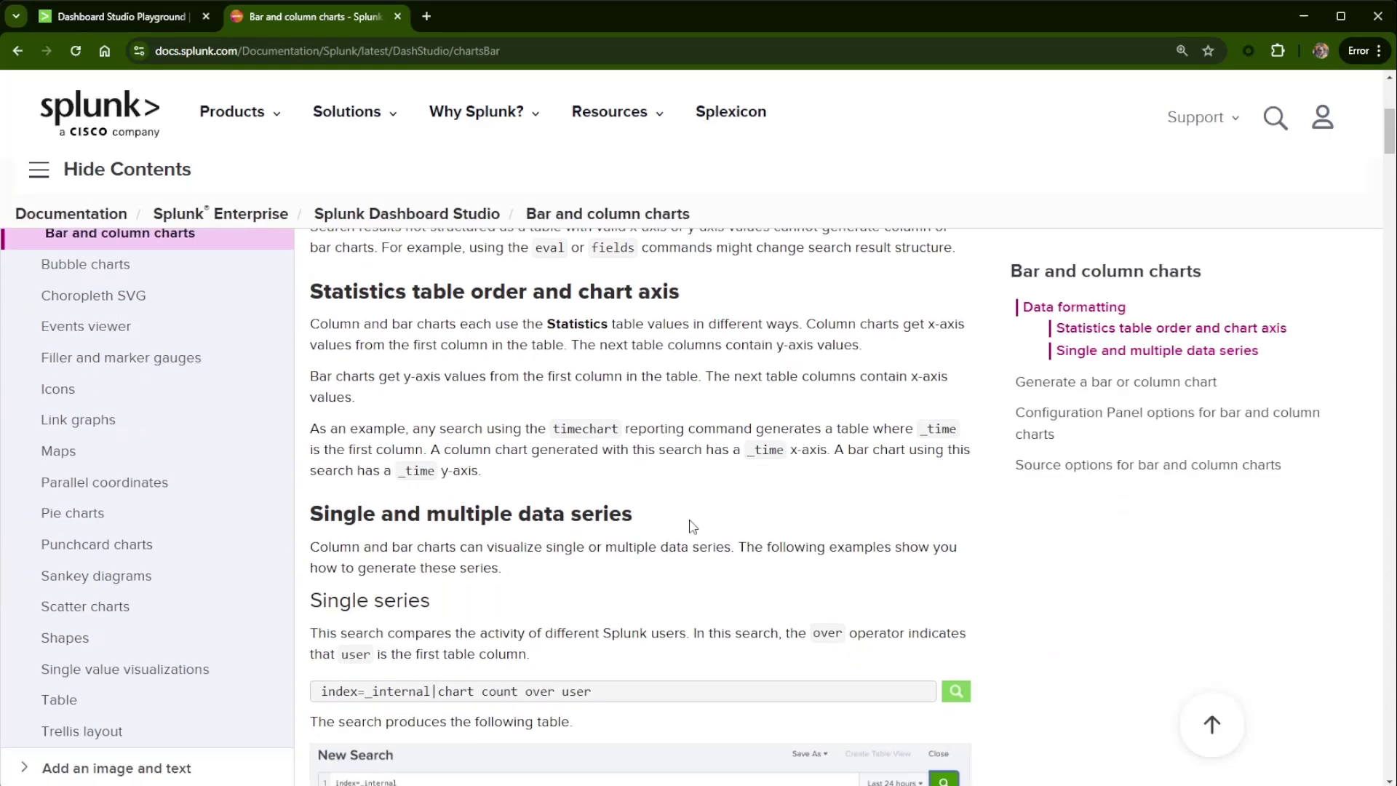
pyautogui.scroll(6, 735, 553)
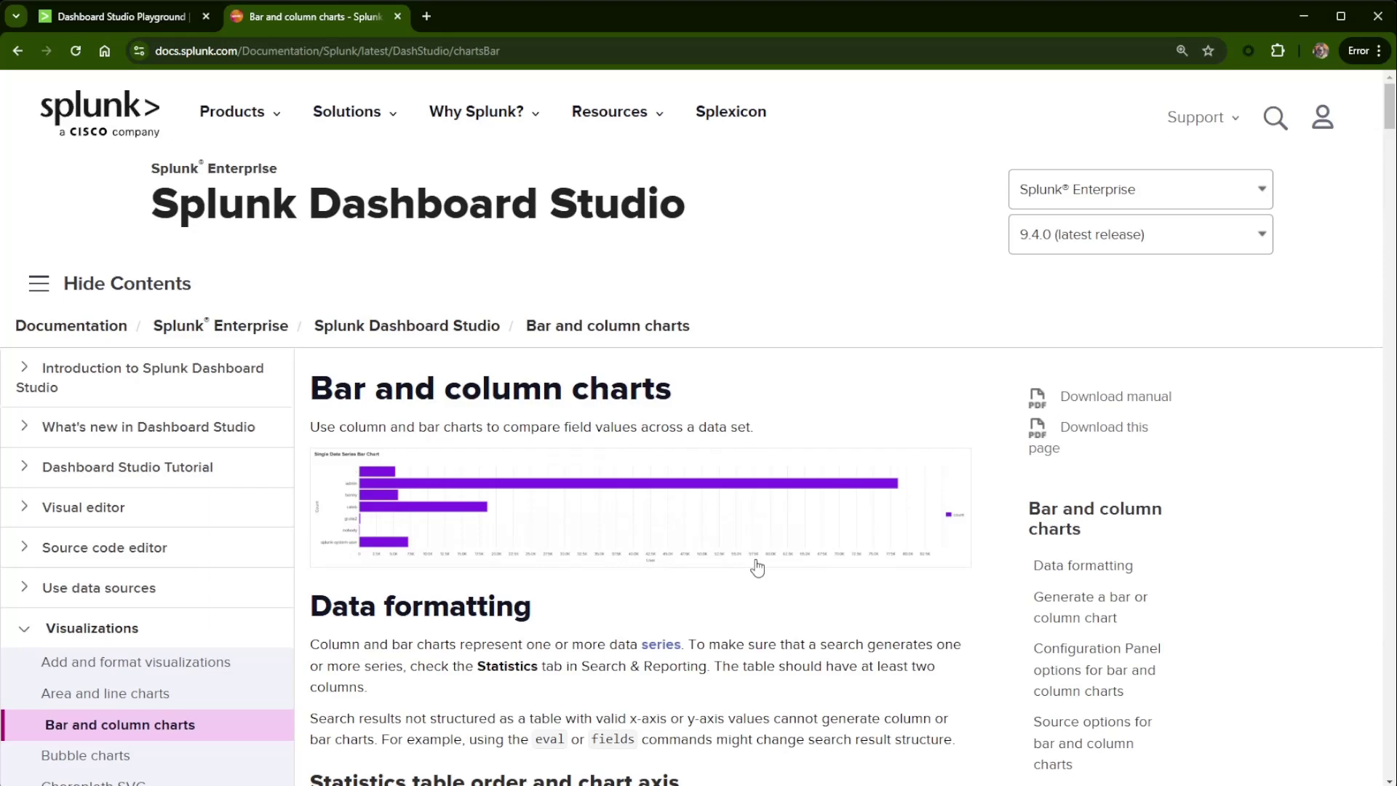
pyautogui.scroll(-15, 757, 567)
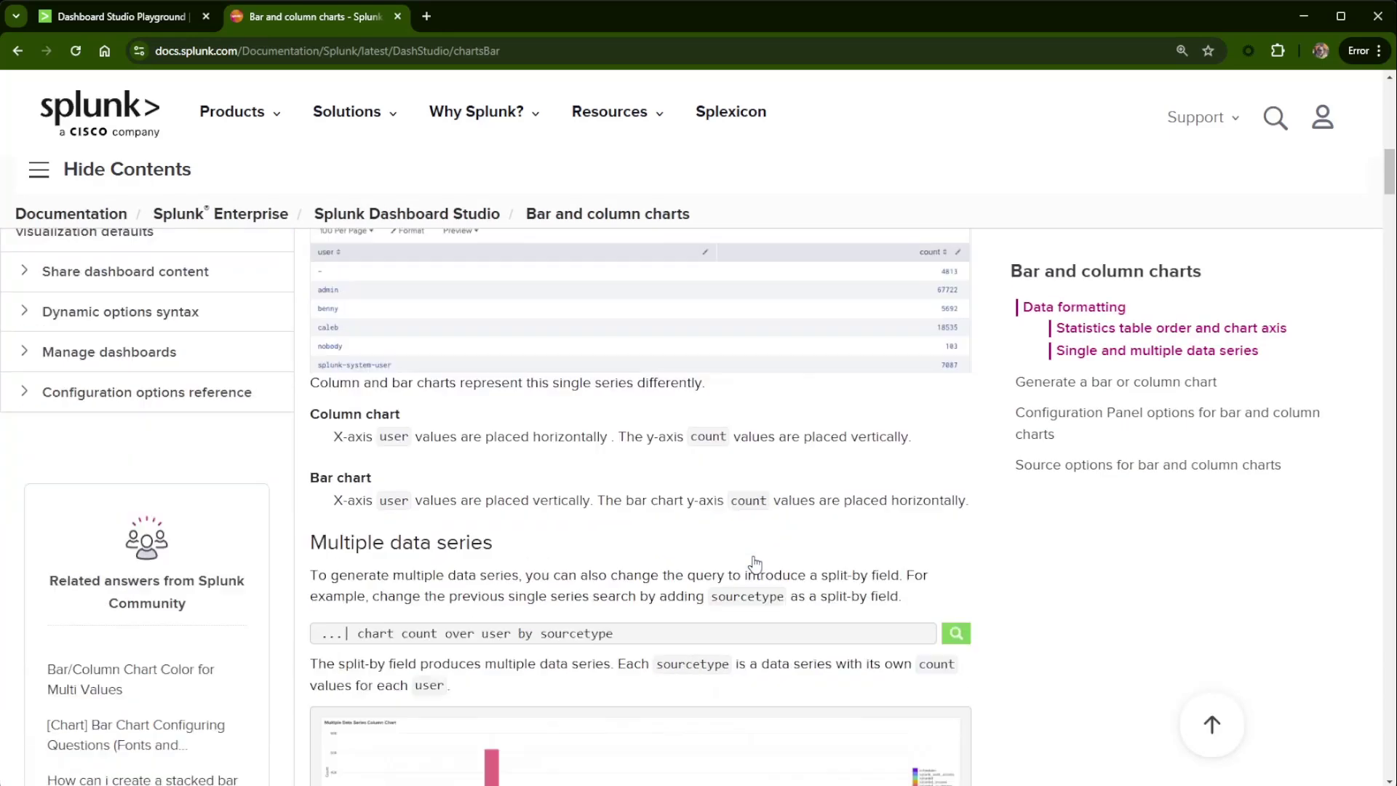
pyautogui.scroll(-4, 755, 562)
pyautogui.scroll(-8, 754, 560)
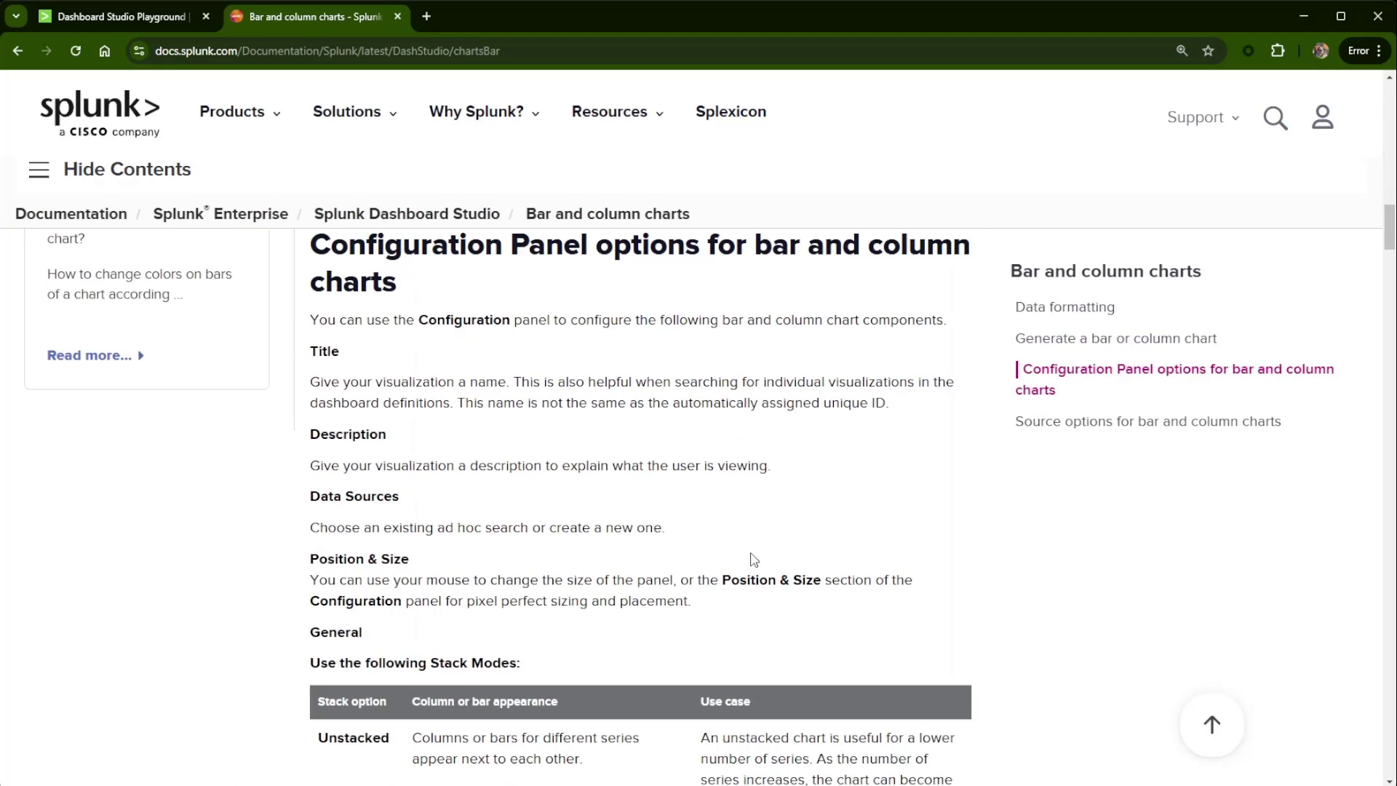
pyautogui.scroll(-15, 754, 561)
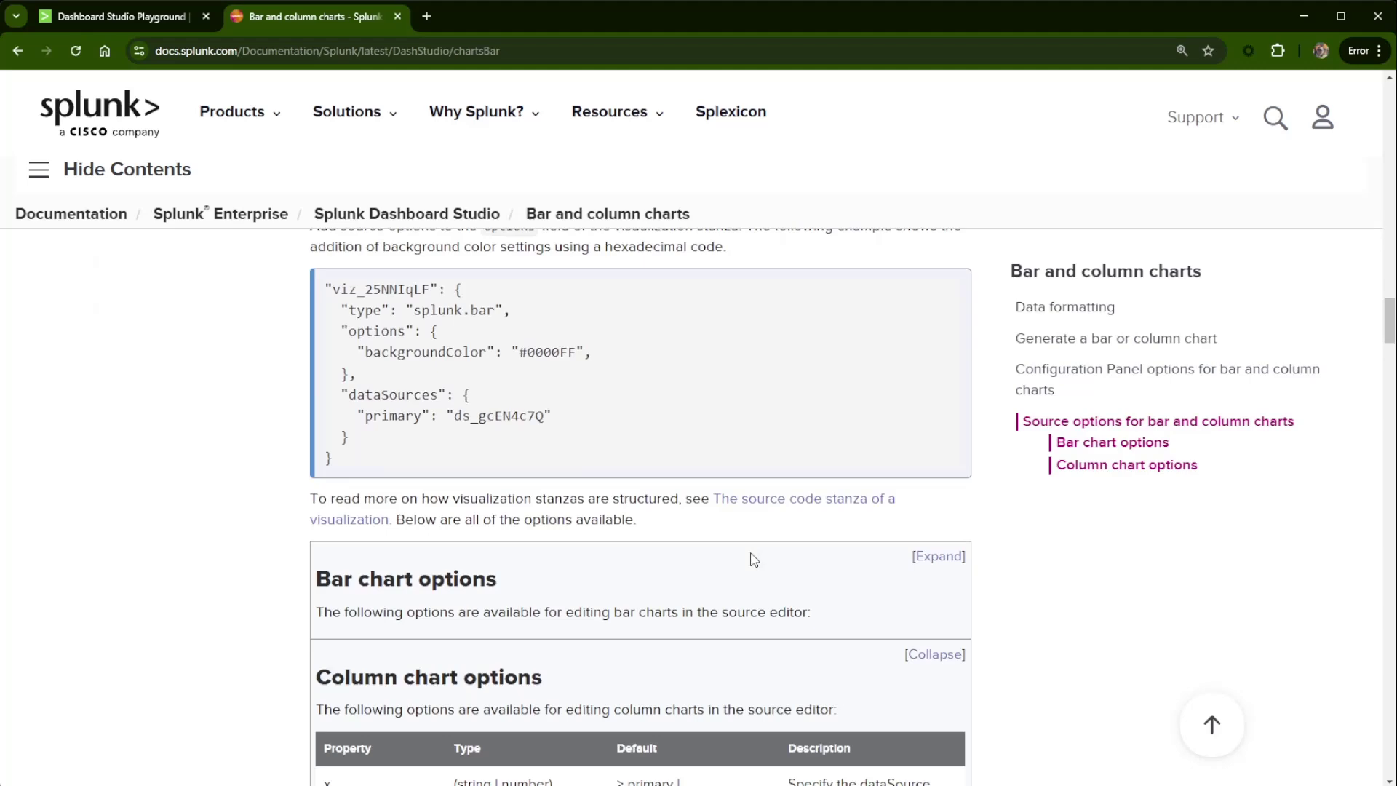
pyautogui.scroll(5, 748, 555)
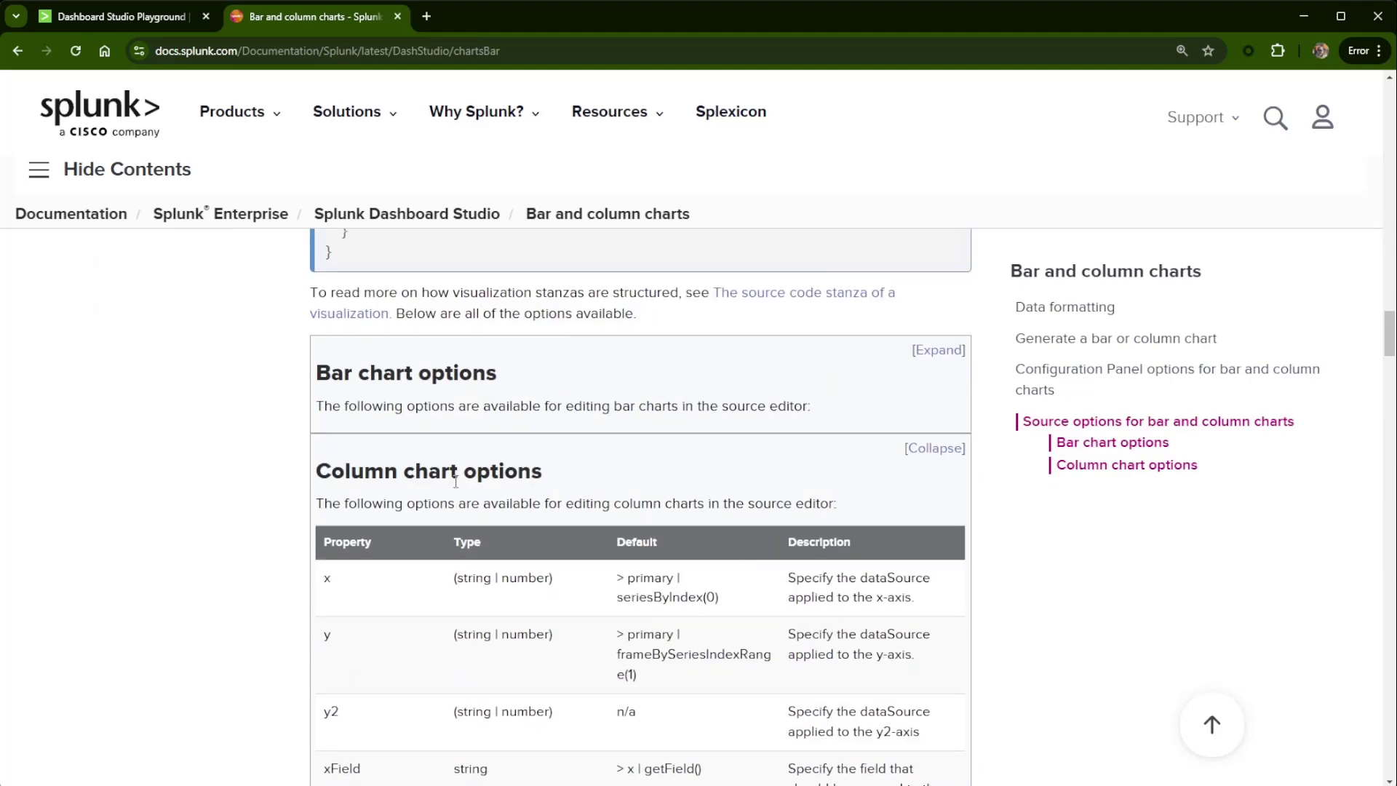
pyautogui.scroll(-14, 542, 495)
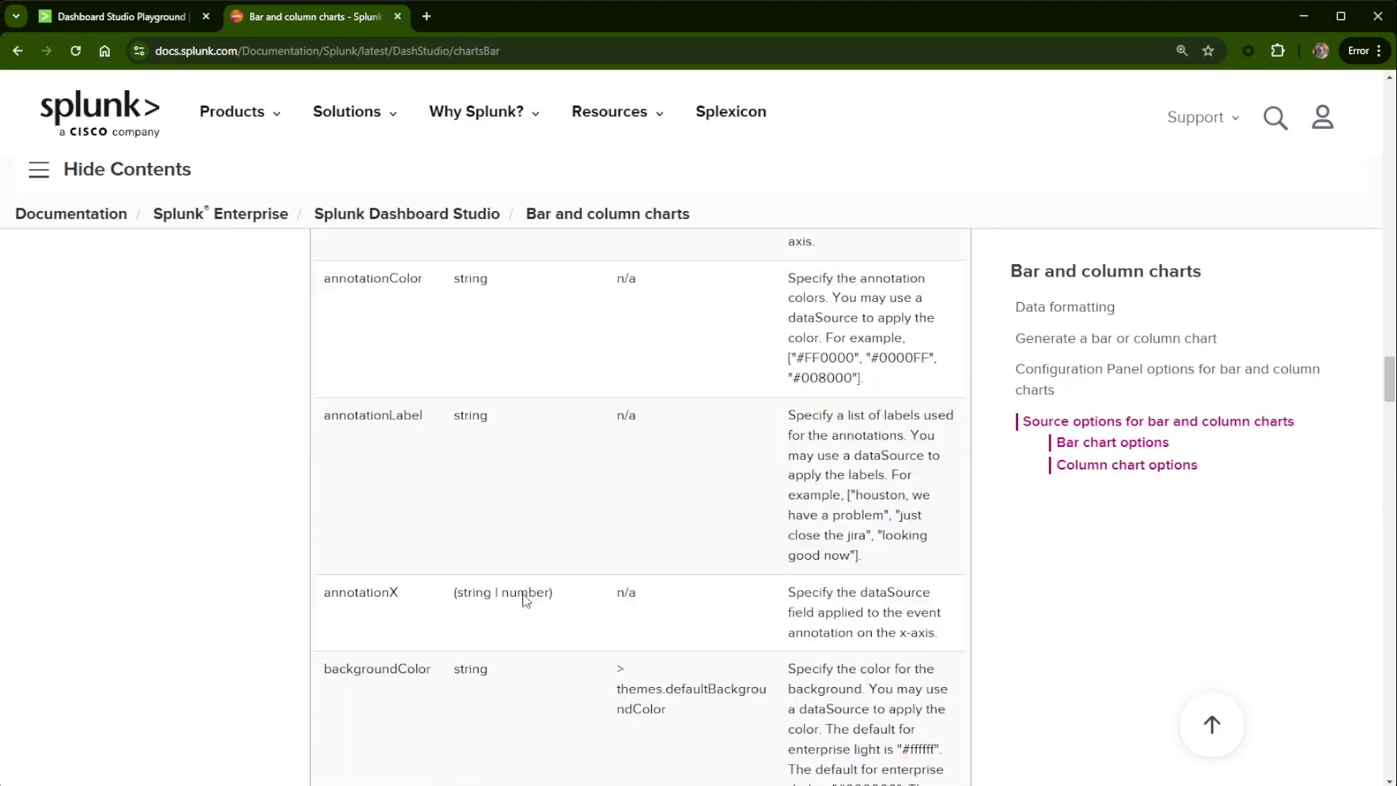
pyautogui.scroll(-4, 524, 598)
pyautogui.scroll(-5, 459, 538)
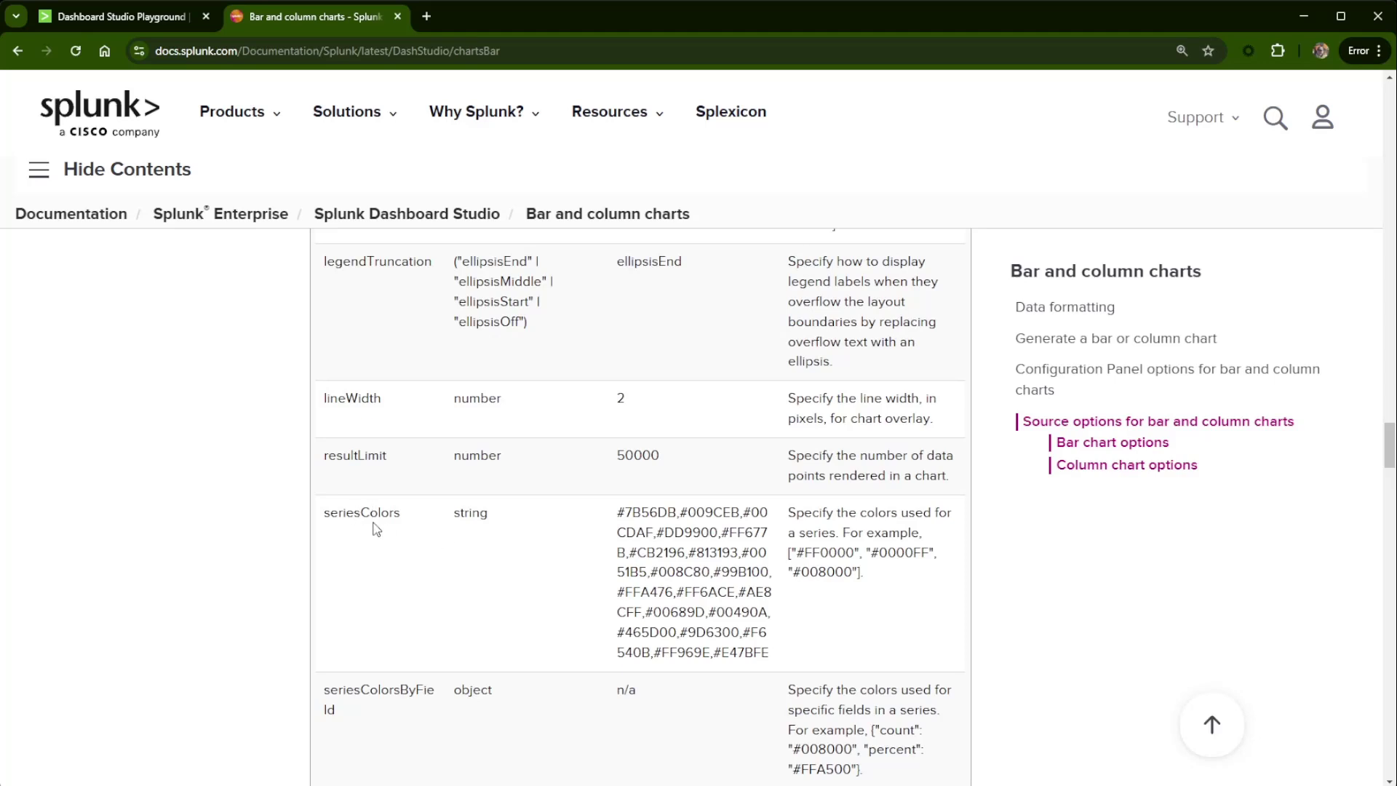
pyautogui.scroll(-3, 376, 529)
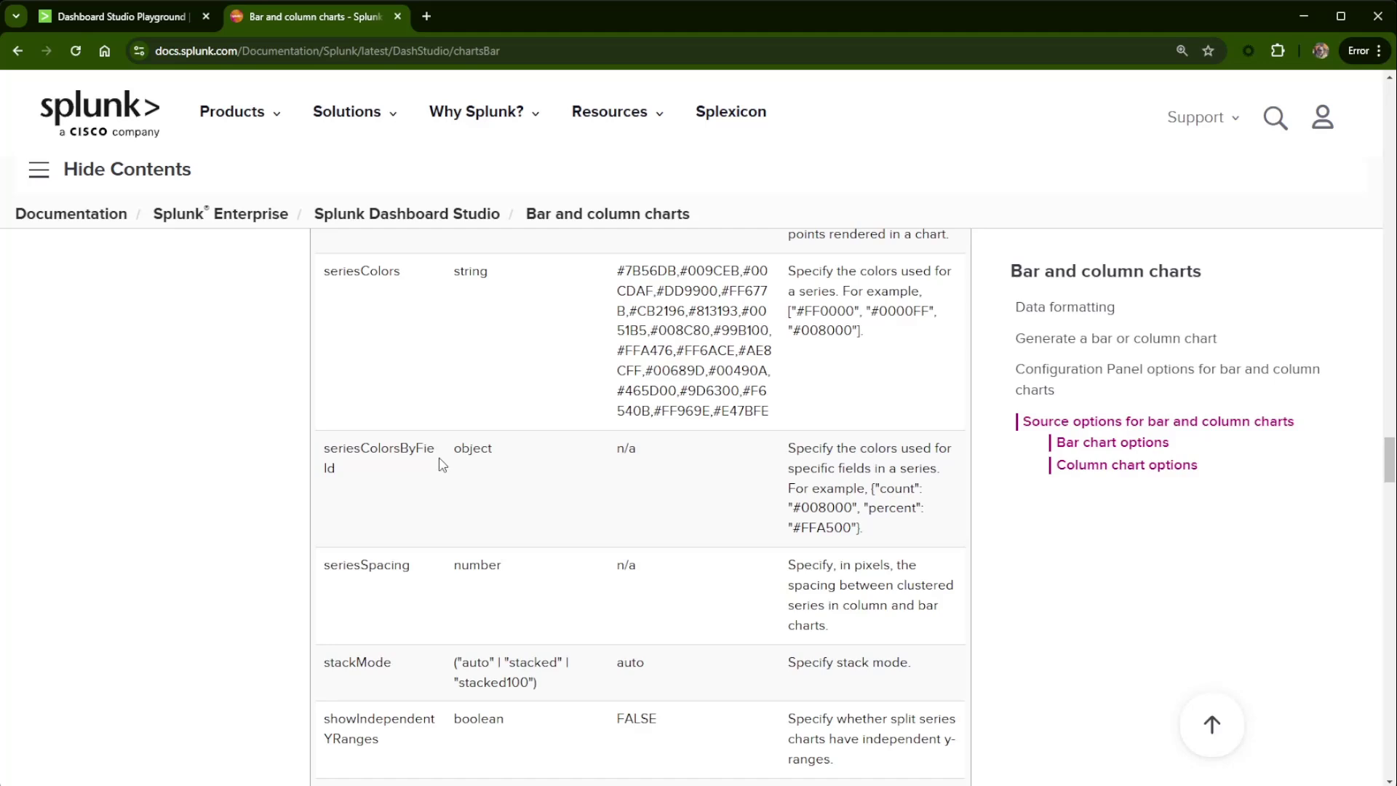
# - Back on the dashboard, select the pie chart and review its Color and style settings
pyautogui.click(121, 16)
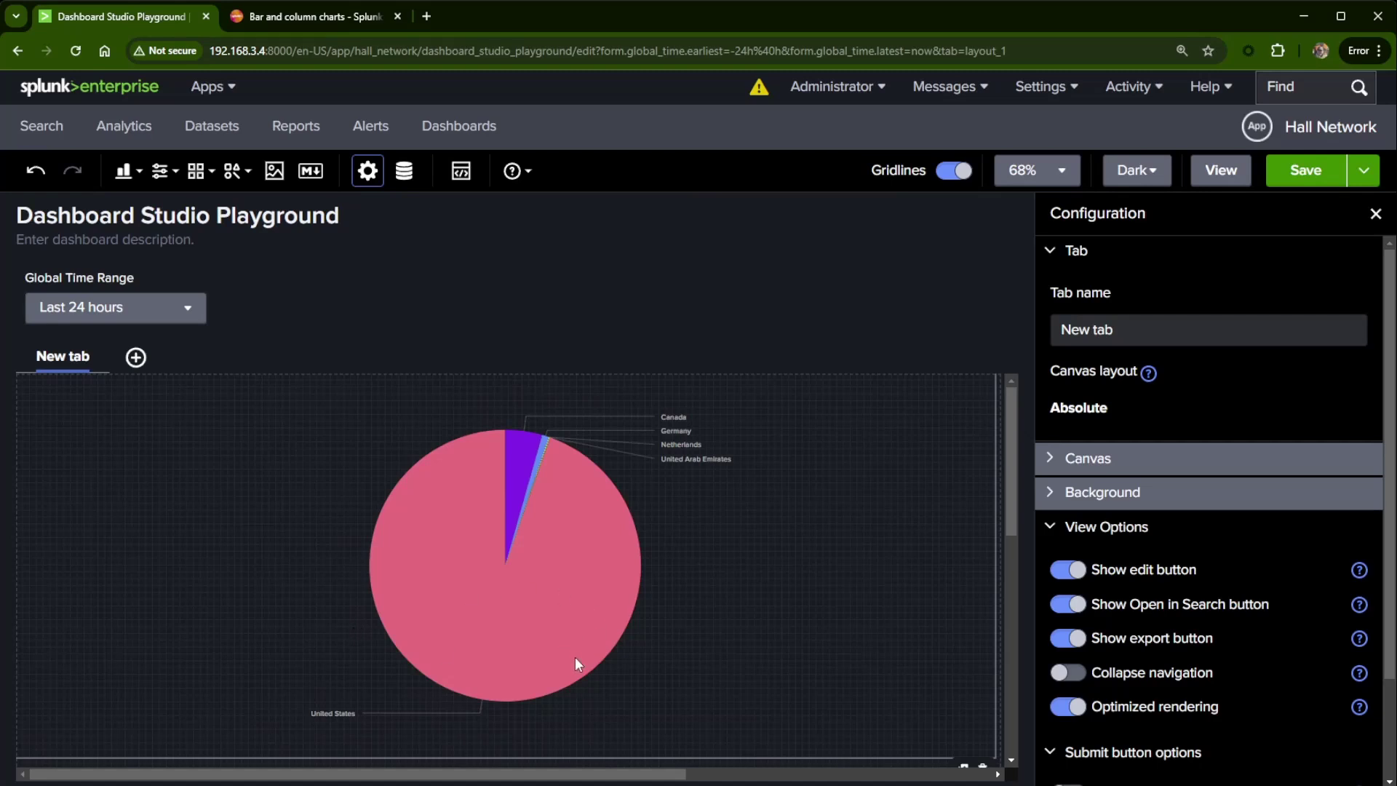
pyautogui.scroll(-2, 1170, 490)
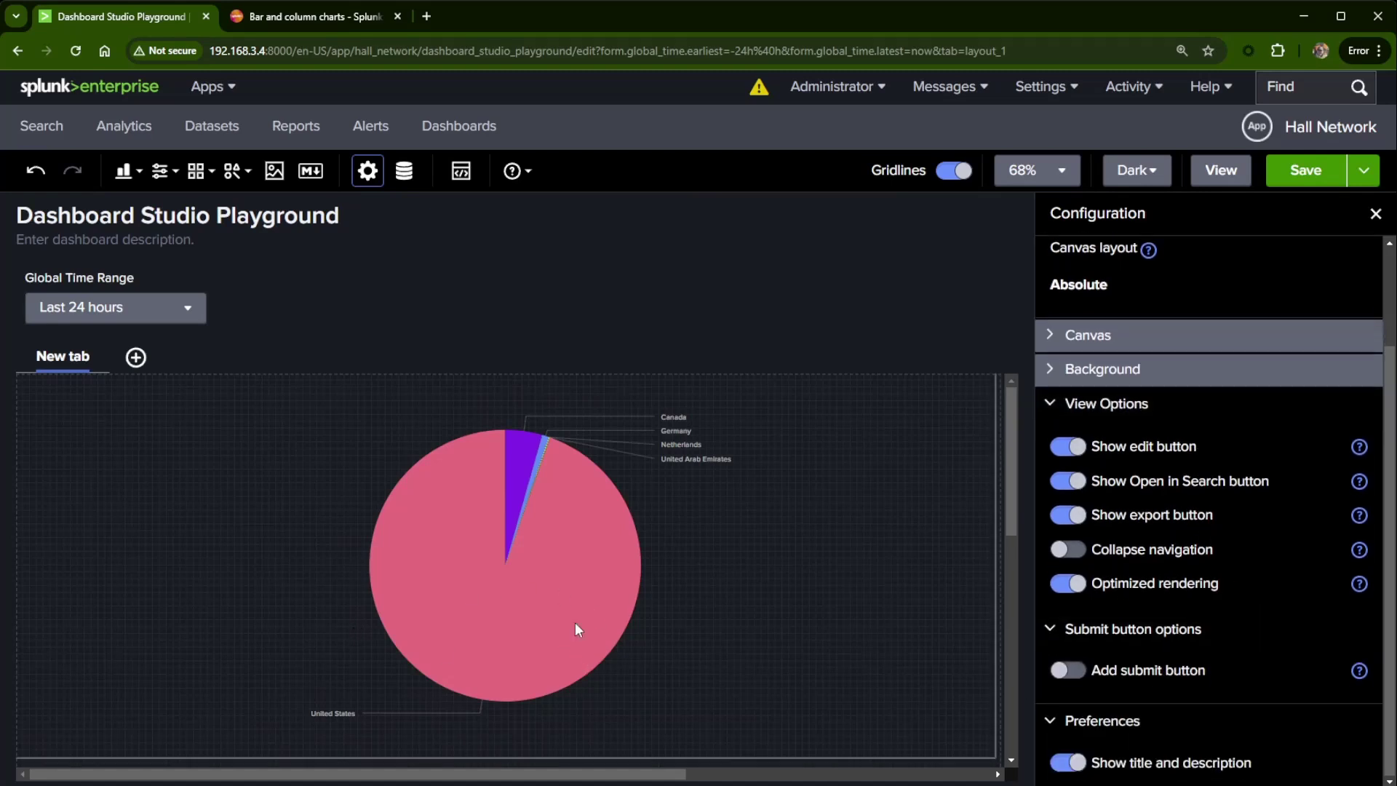
pyautogui.click(579, 580)
pyautogui.scroll(-6, 1223, 591)
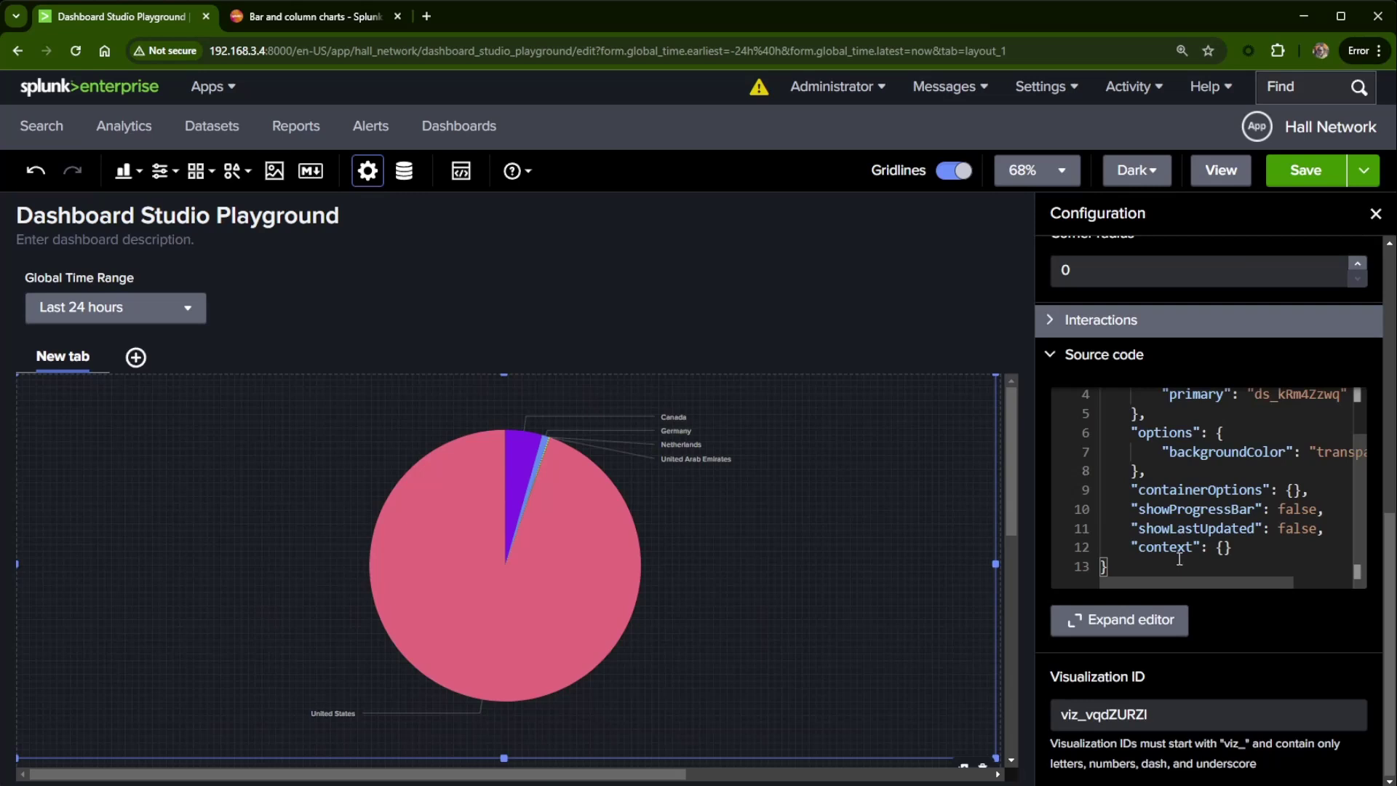
pyautogui.scroll(1, 1180, 558)
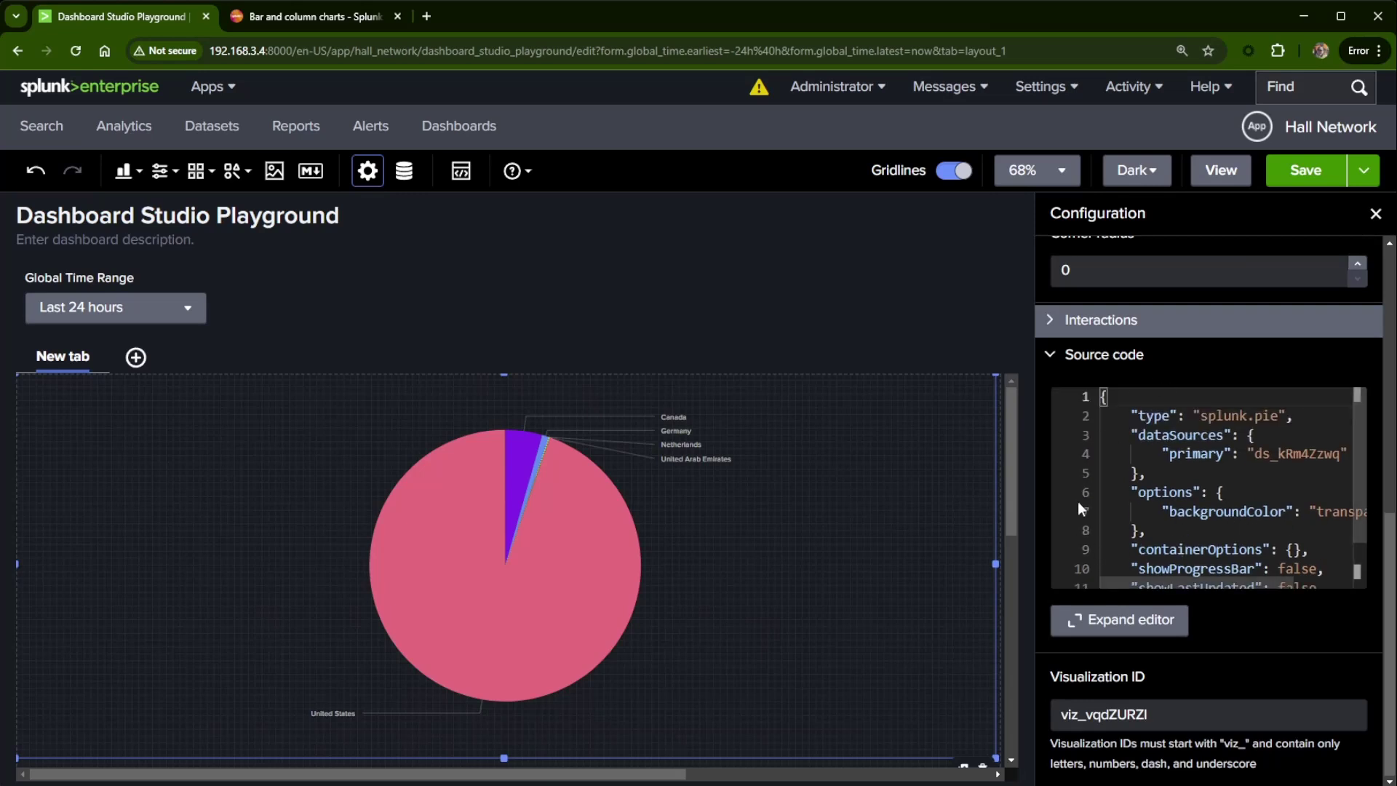
pyautogui.scroll(5, 1082, 529)
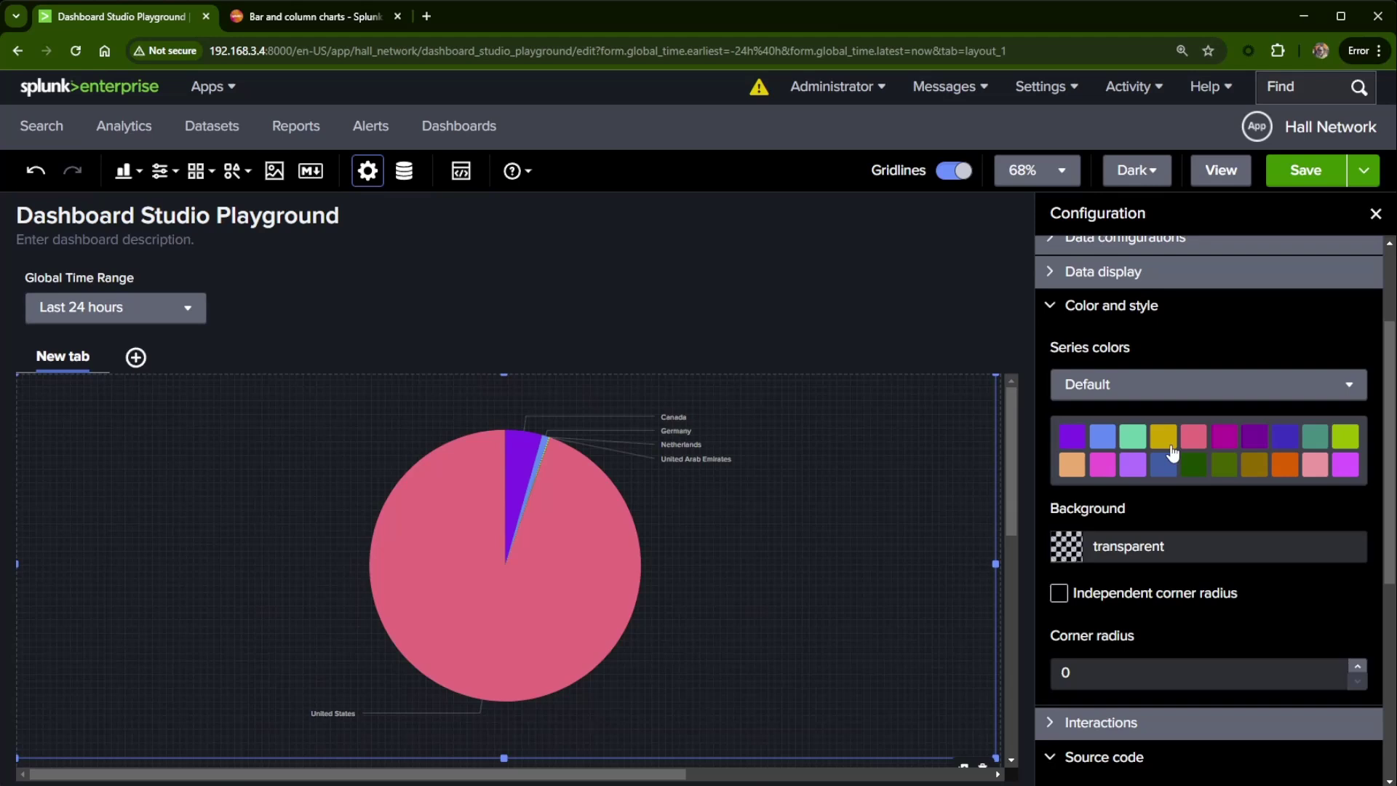
# - Change the country chart's visualization type from Pie to Column
pyautogui.scroll(2, 1172, 451)
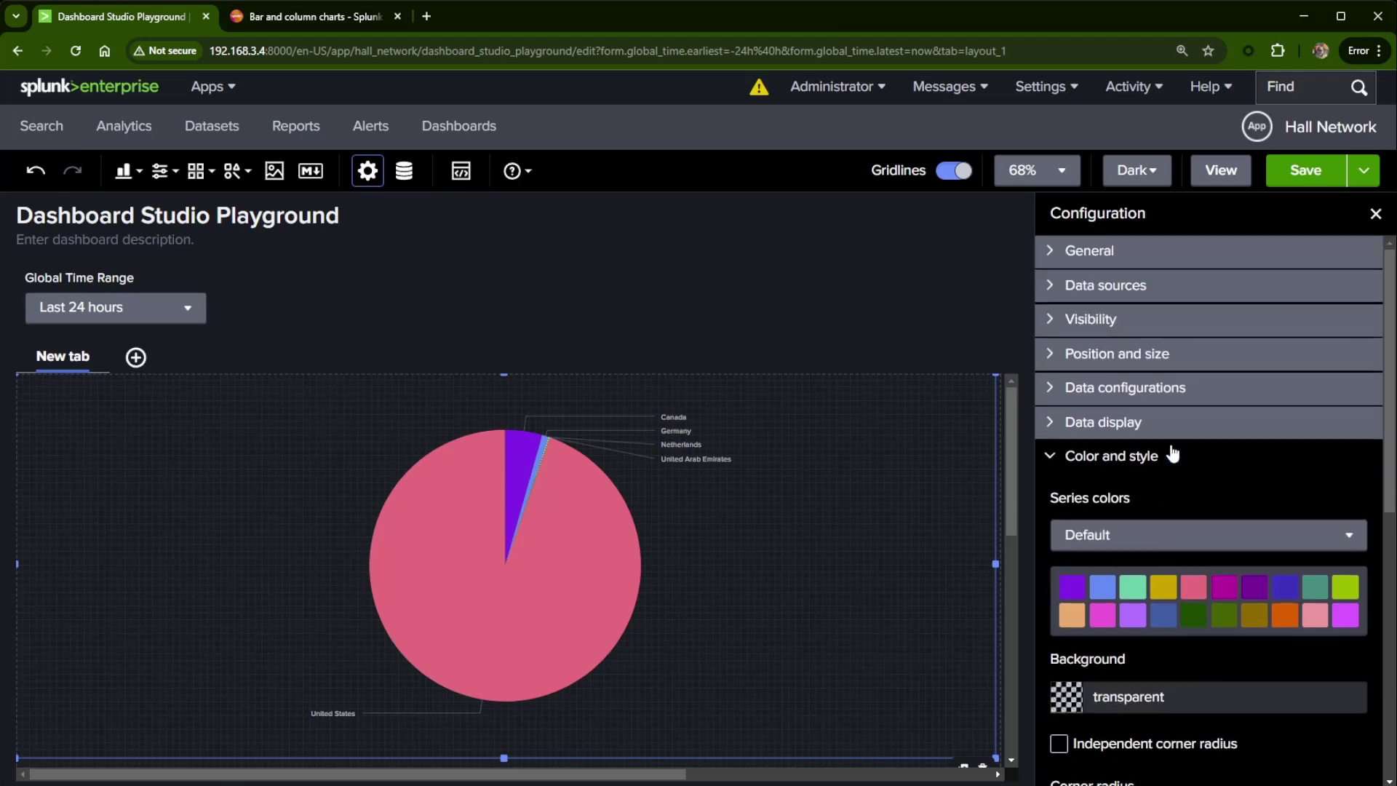
pyautogui.click(1121, 261)
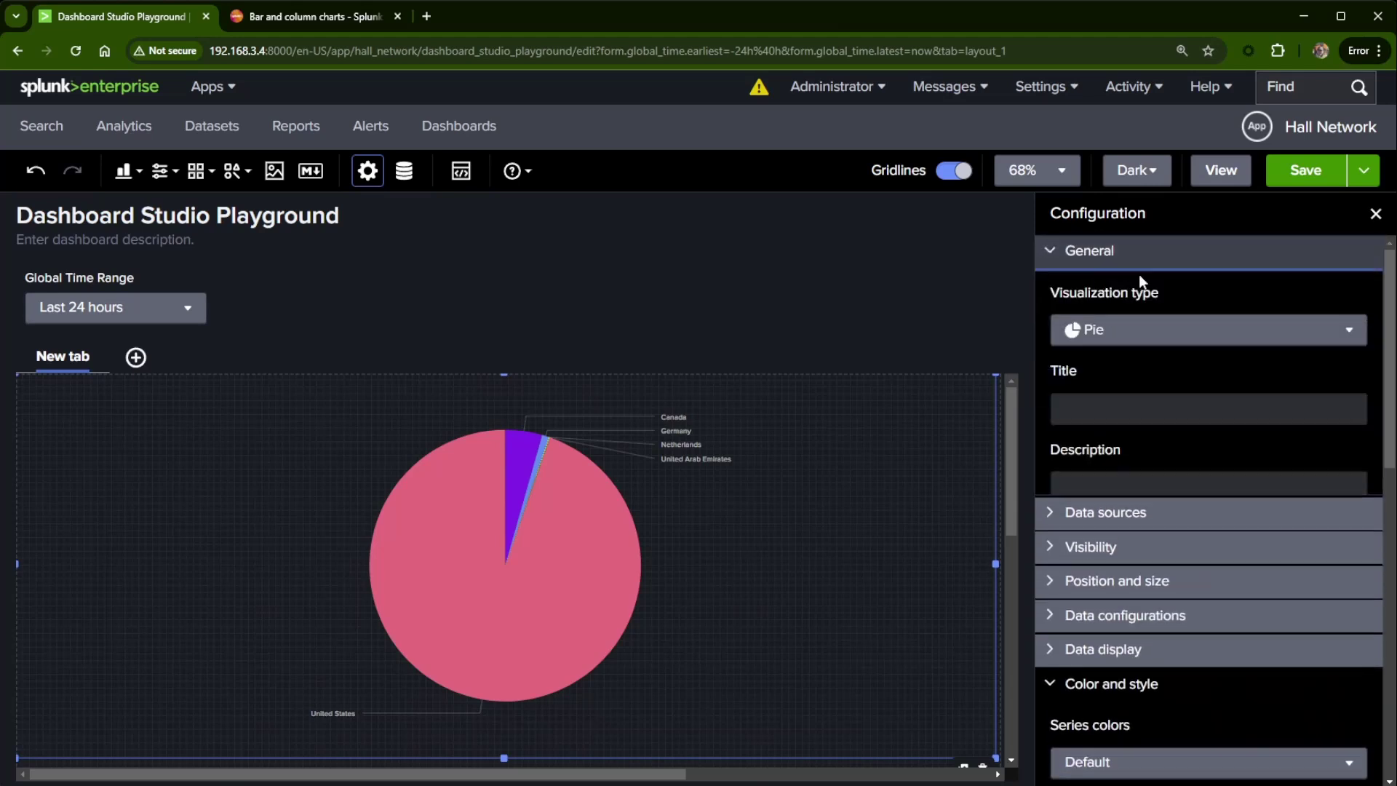
pyautogui.click(1347, 332)
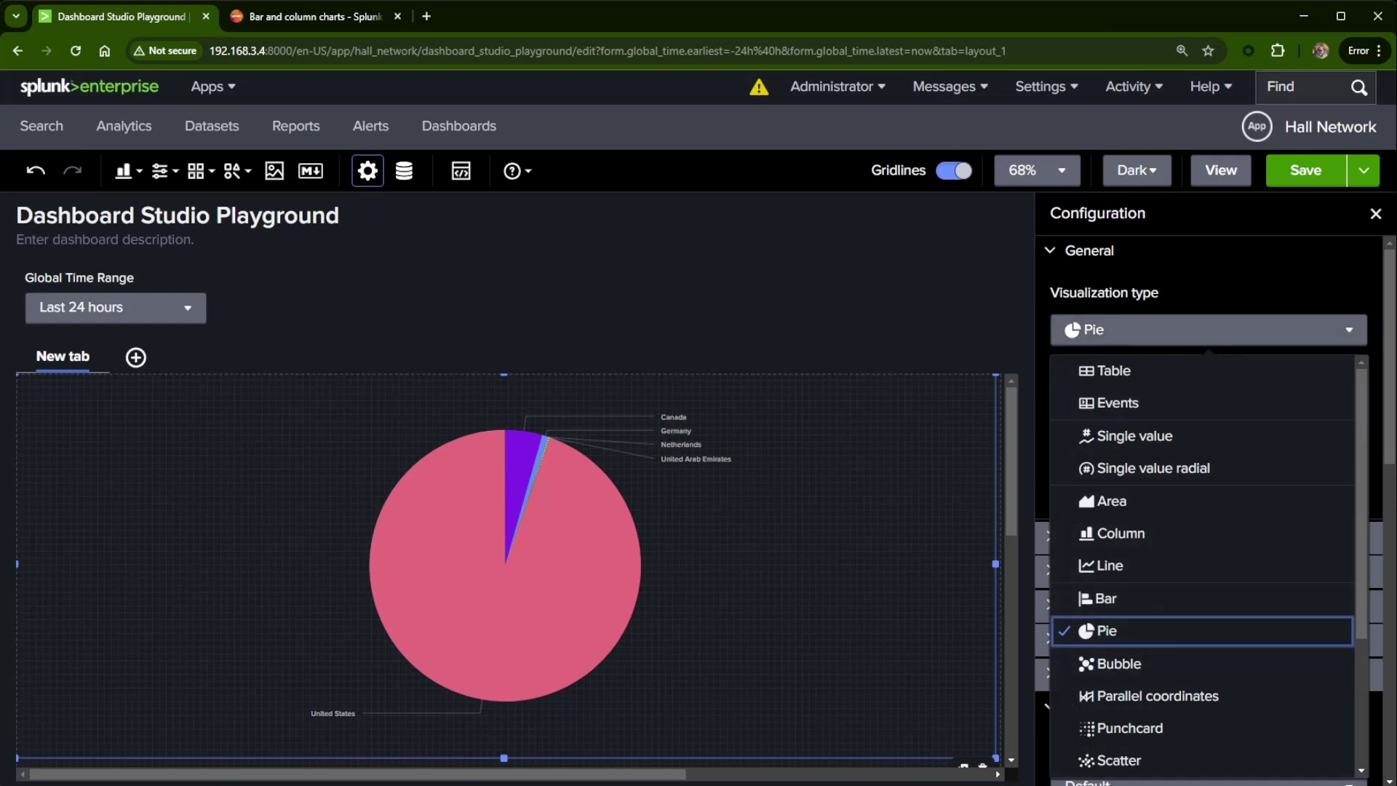
pyautogui.click(1137, 539)
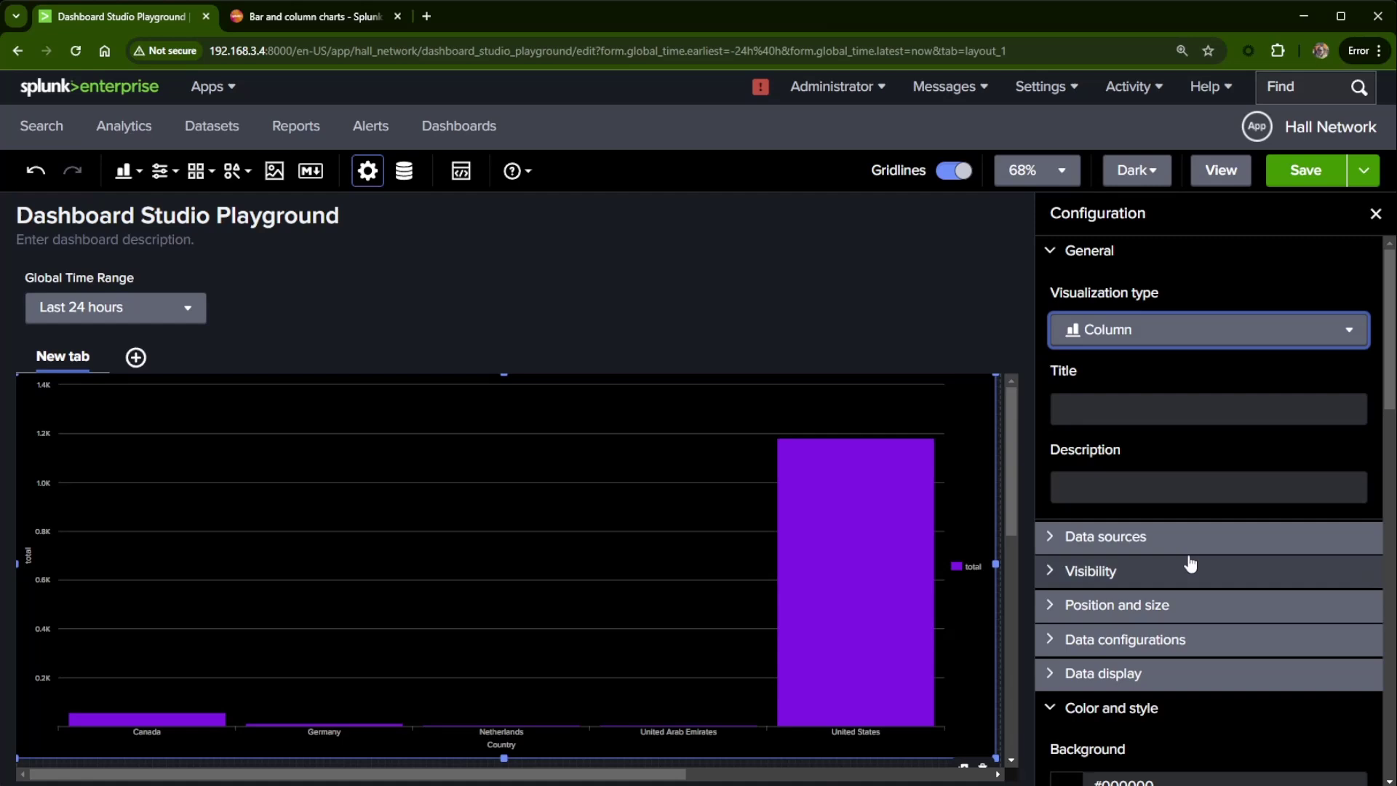
# - Add a Series colors by field name rule that colours the total field red
pyautogui.scroll(-4, 1172, 559)
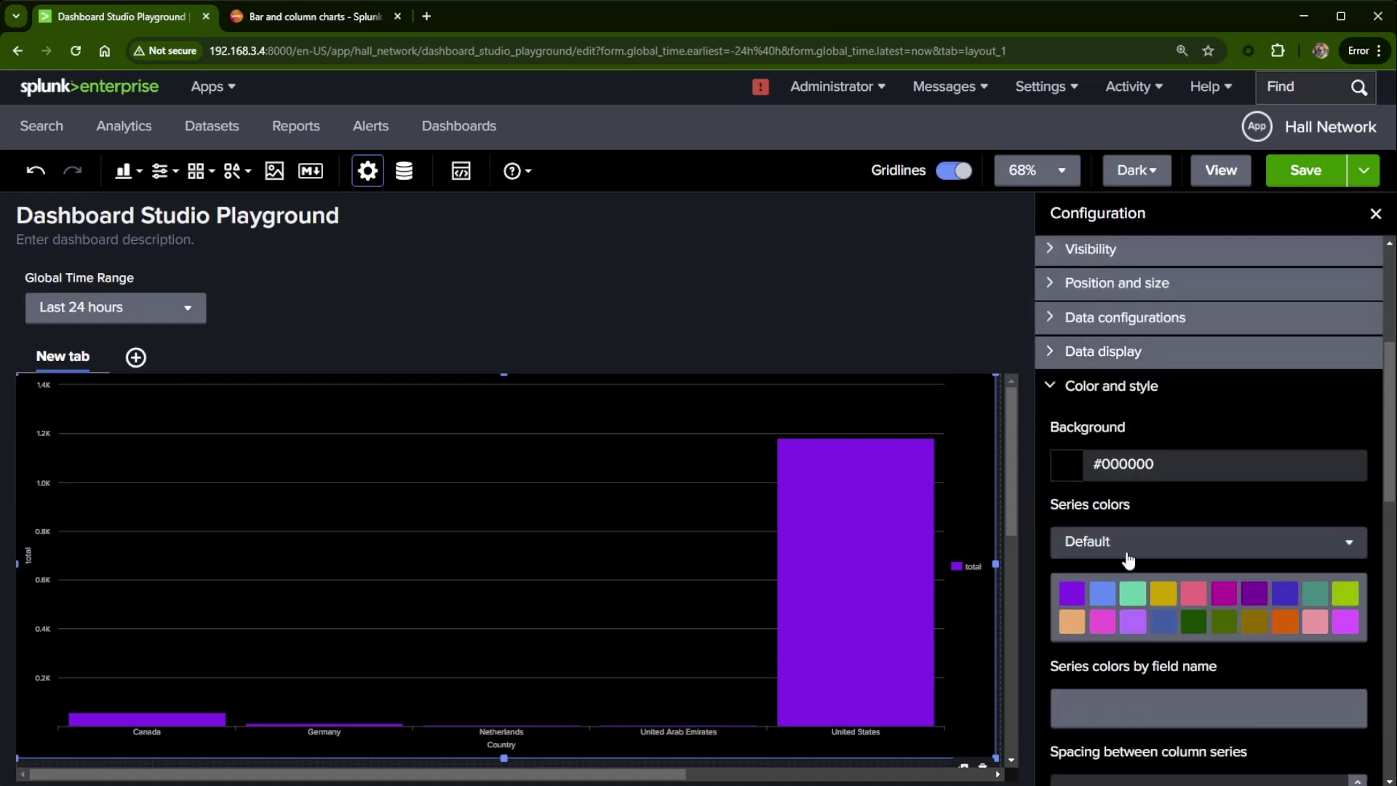
pyautogui.scroll(-3, 1193, 601)
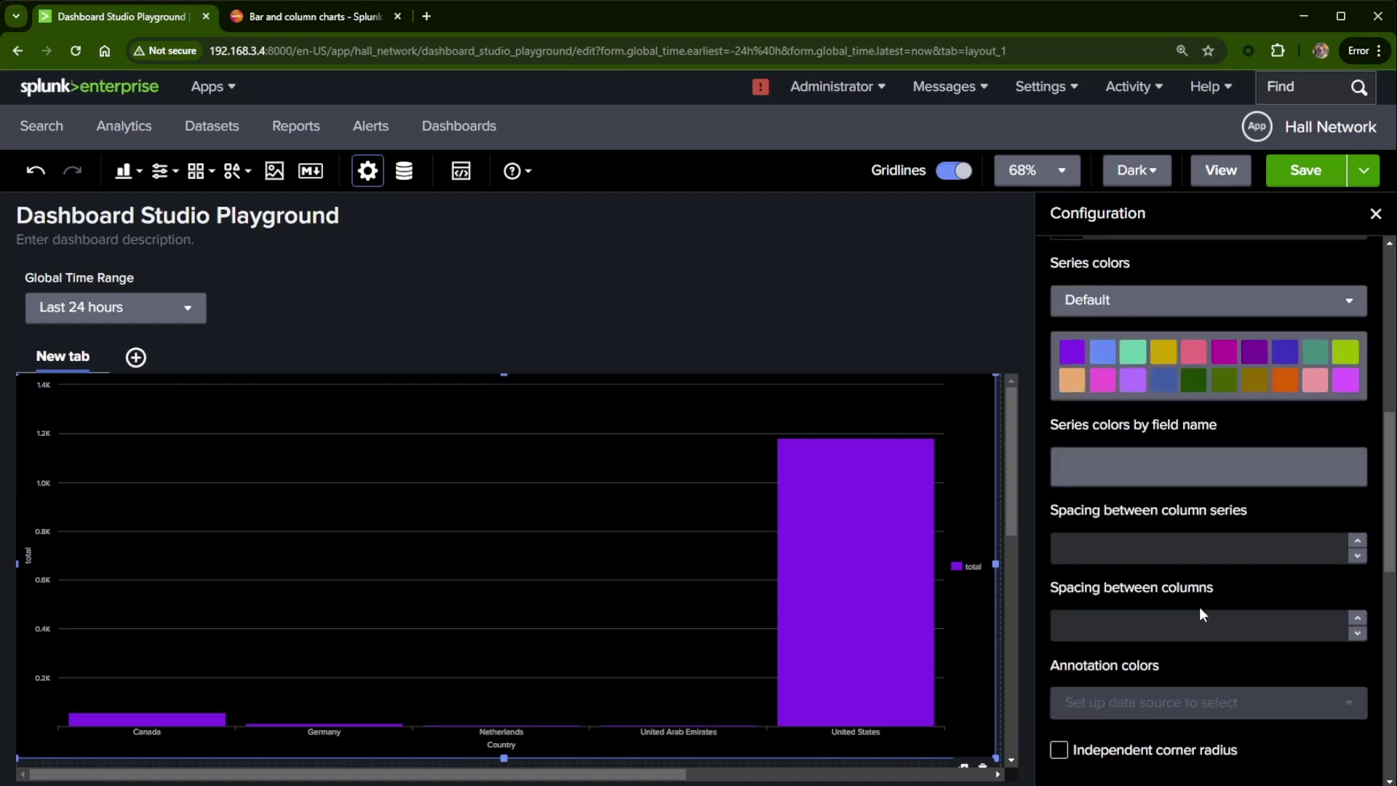
pyautogui.click(1216, 477)
pyautogui.click(815, 288)
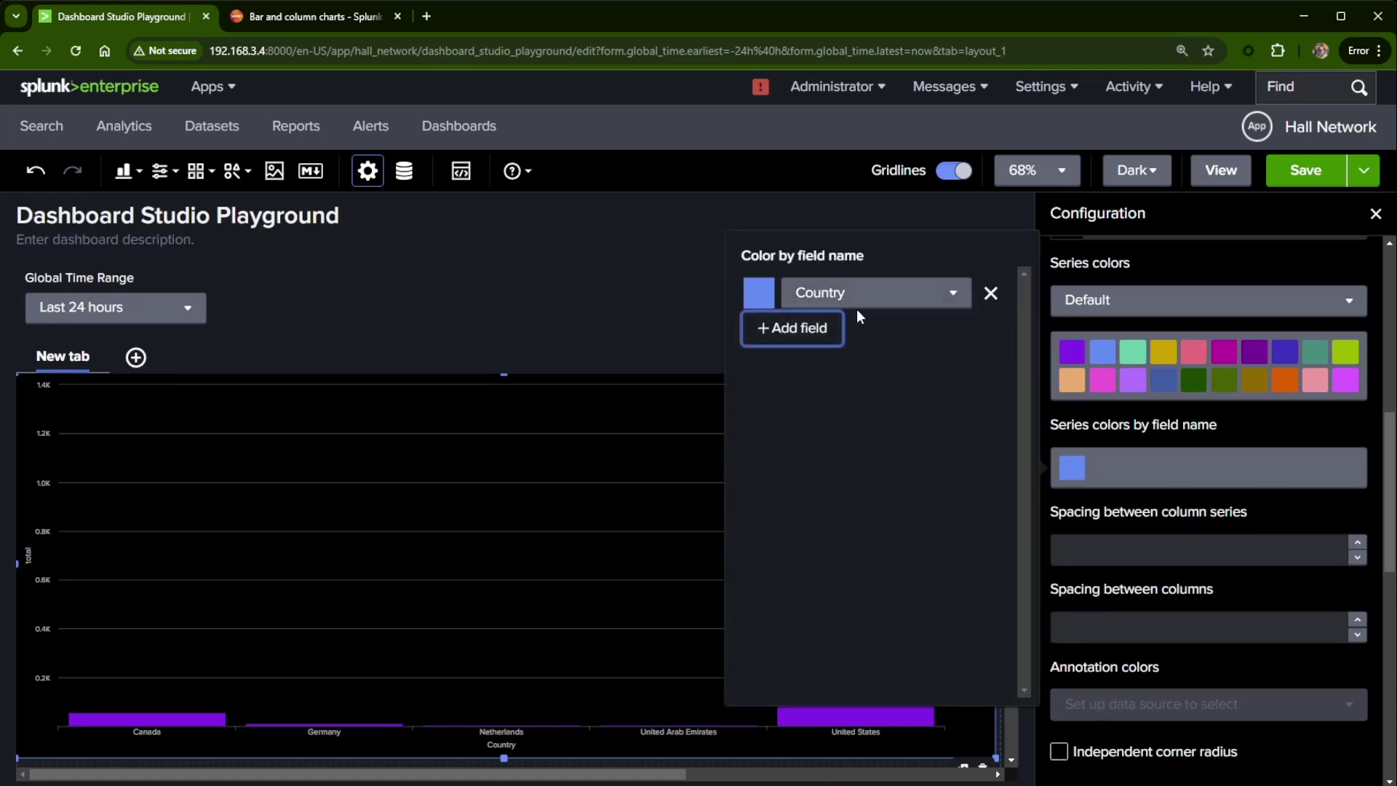
pyautogui.click(759, 292)
pyautogui.click(775, 345)
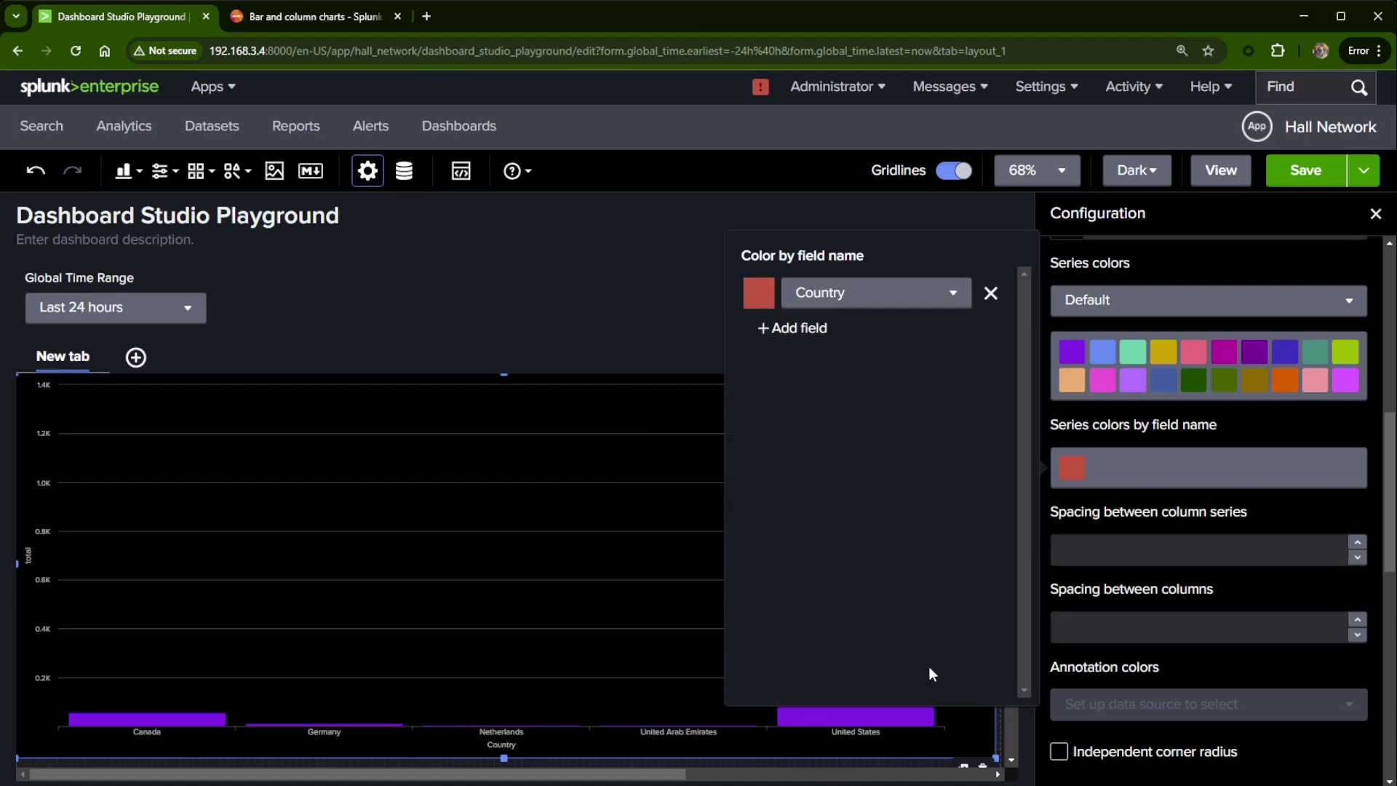
pyautogui.click(873, 298)
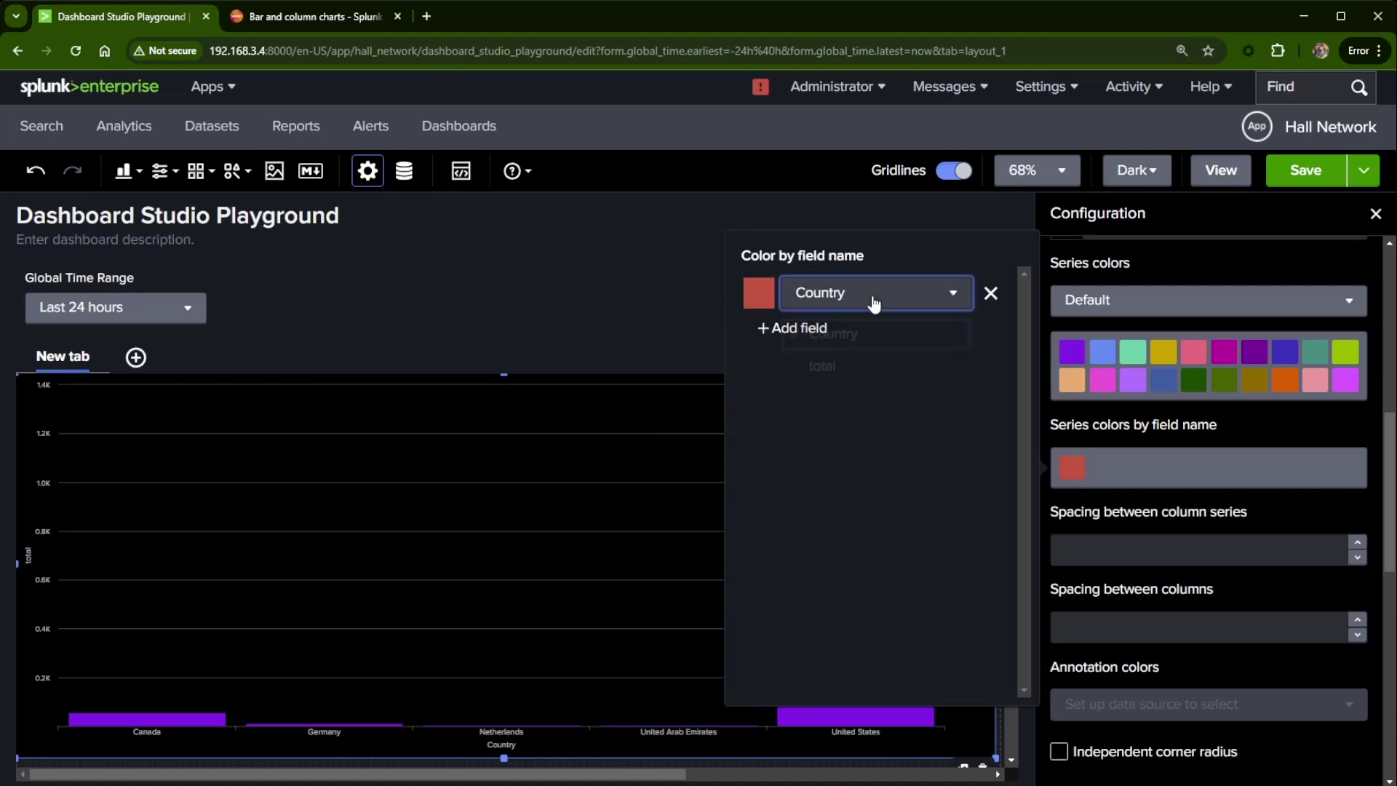
pyautogui.click(823, 366)
pyautogui.click(636, 301)
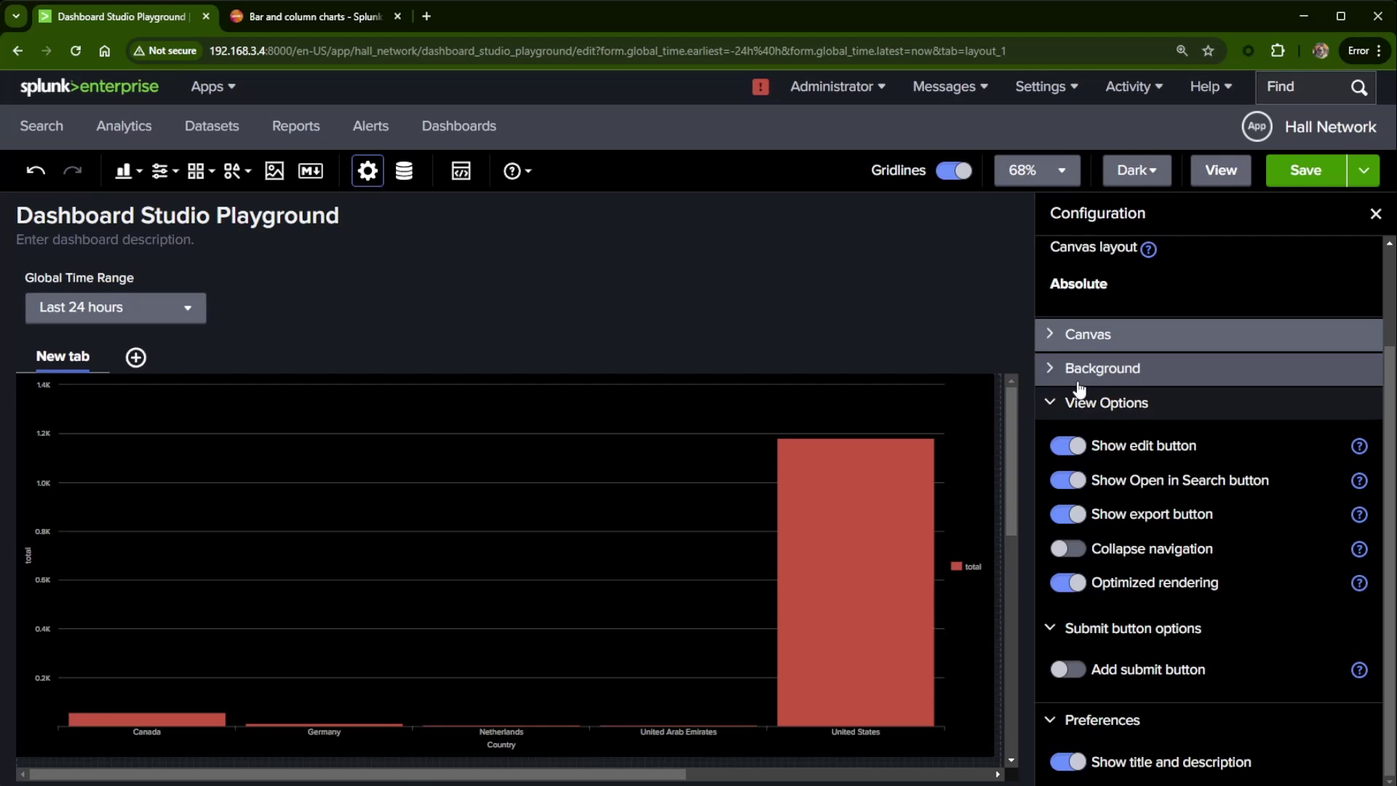
# - Select the column chart and expand its Data sources section to show Search_1
pyautogui.click(1050, 369)
pyautogui.click(1051, 369)
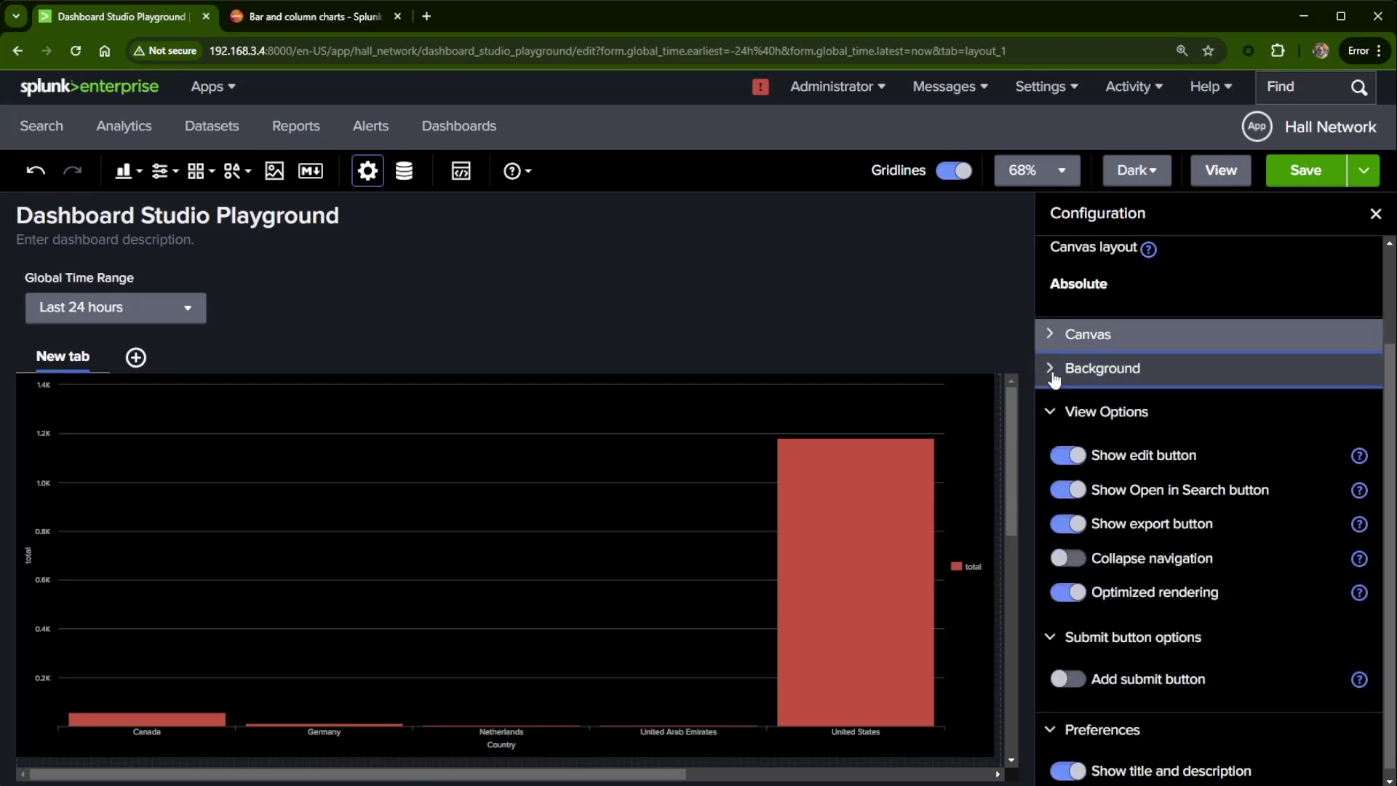
pyautogui.scroll(2, 1152, 513)
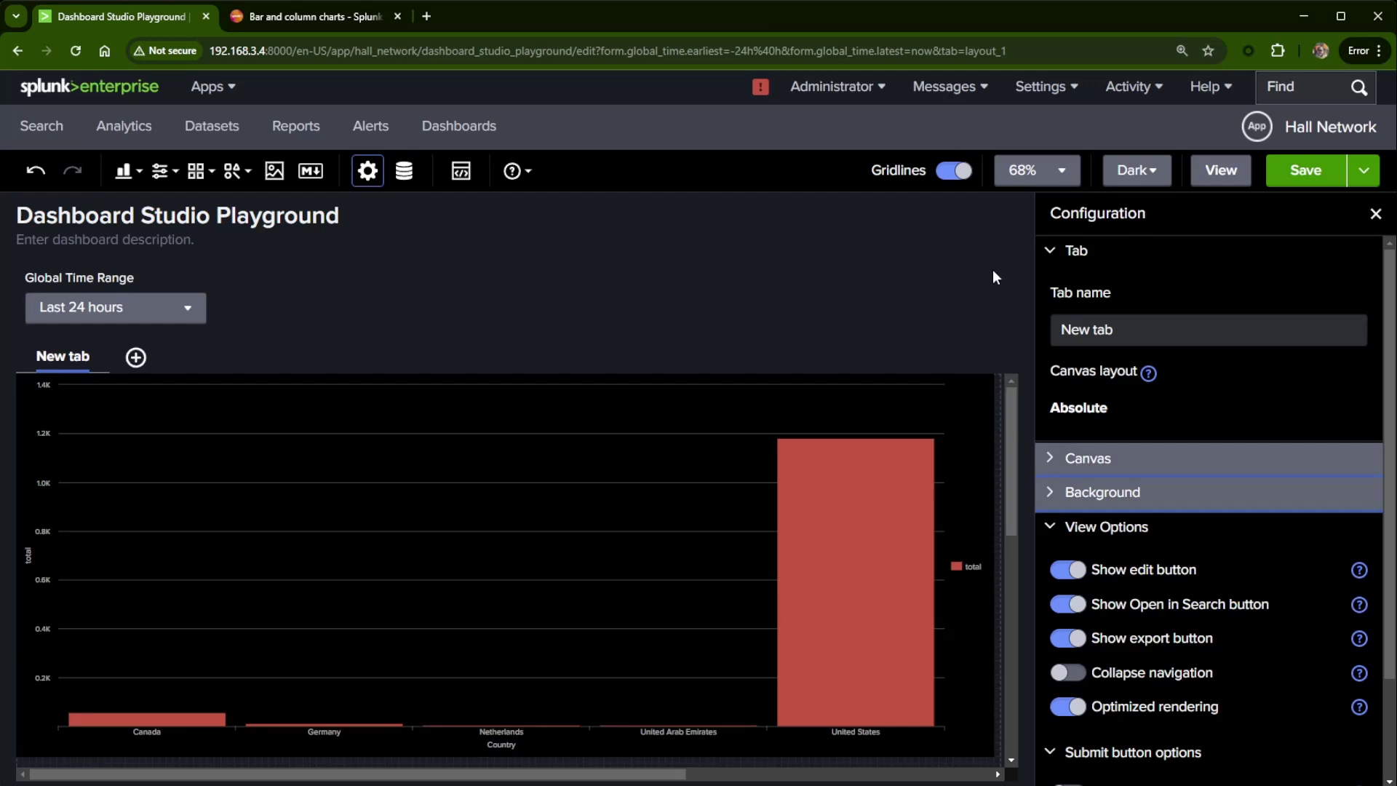
pyautogui.click(535, 467)
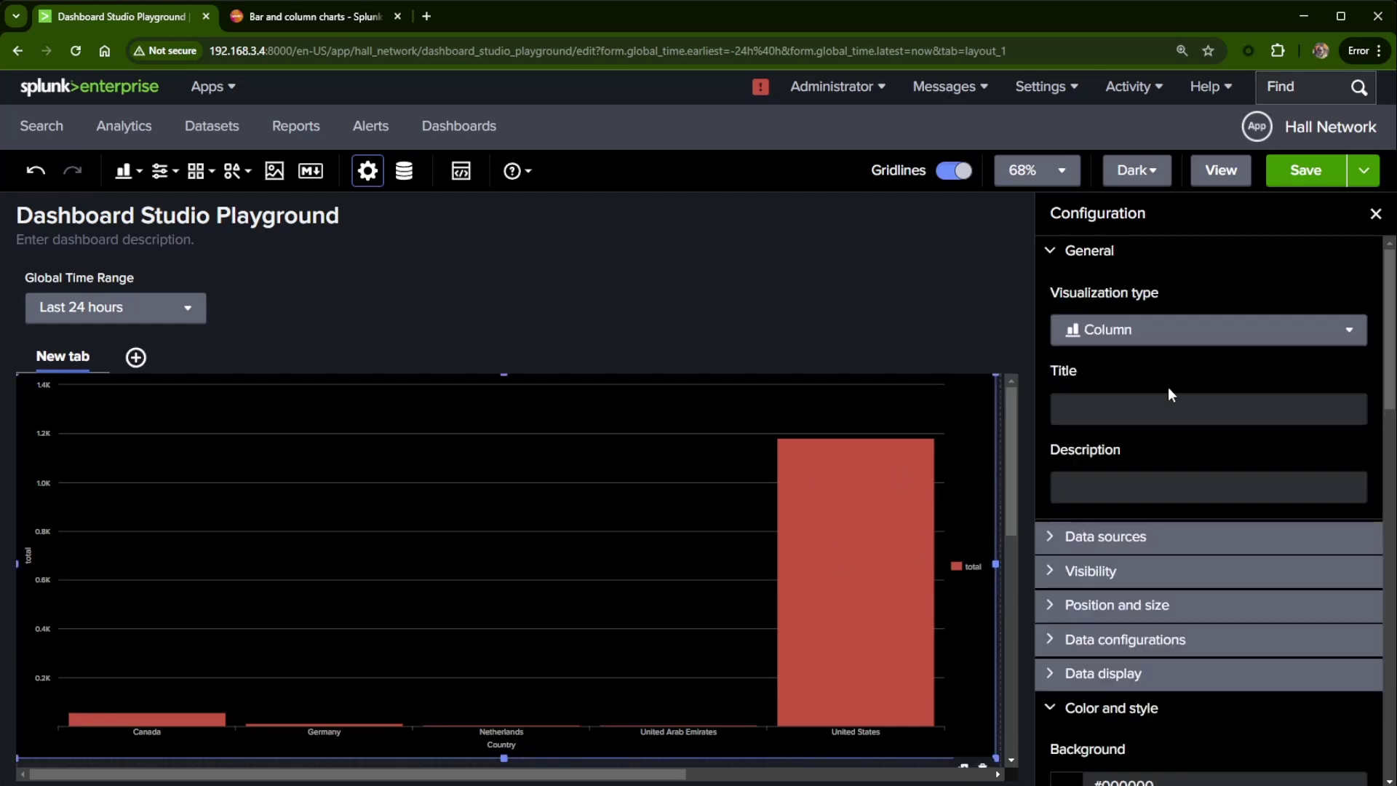
pyautogui.click(1050, 254)
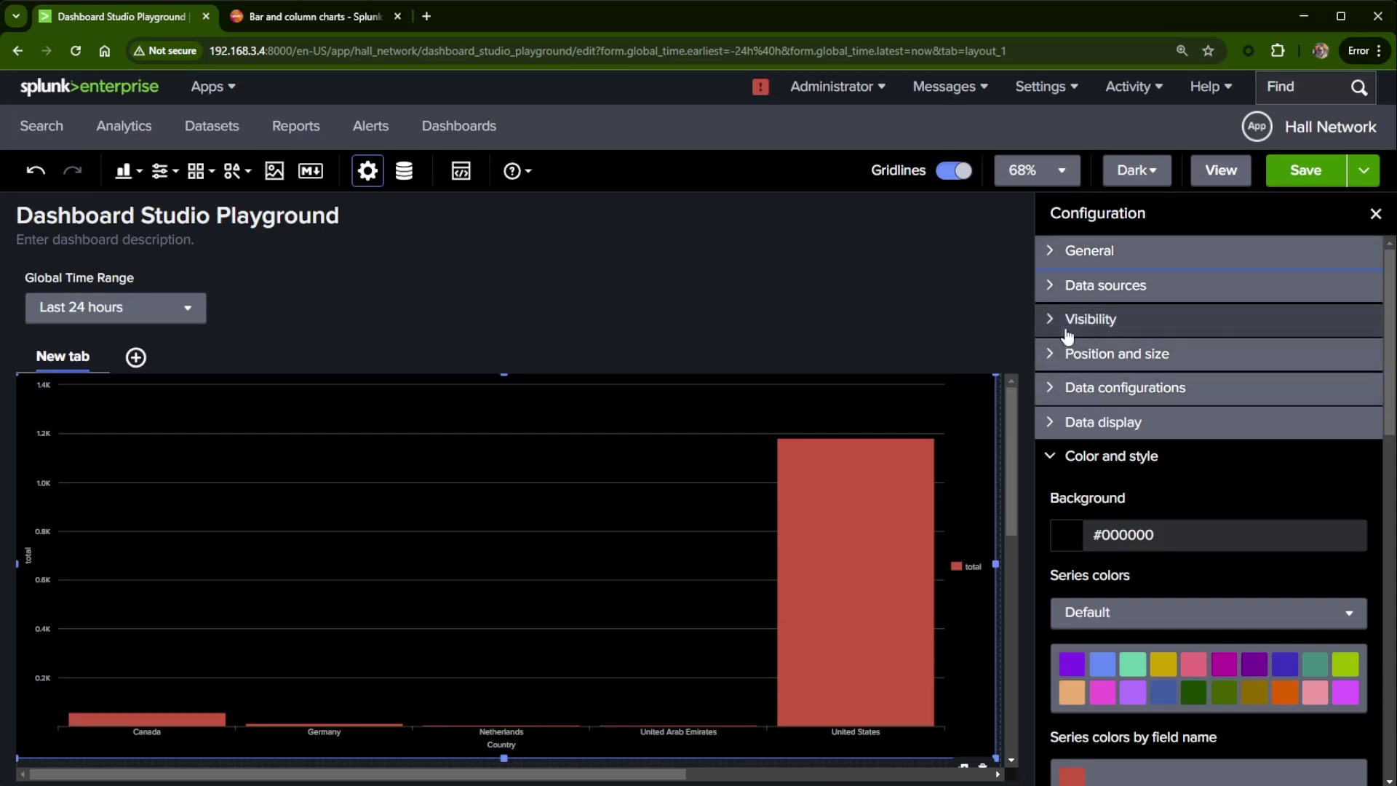
pyautogui.click(1049, 286)
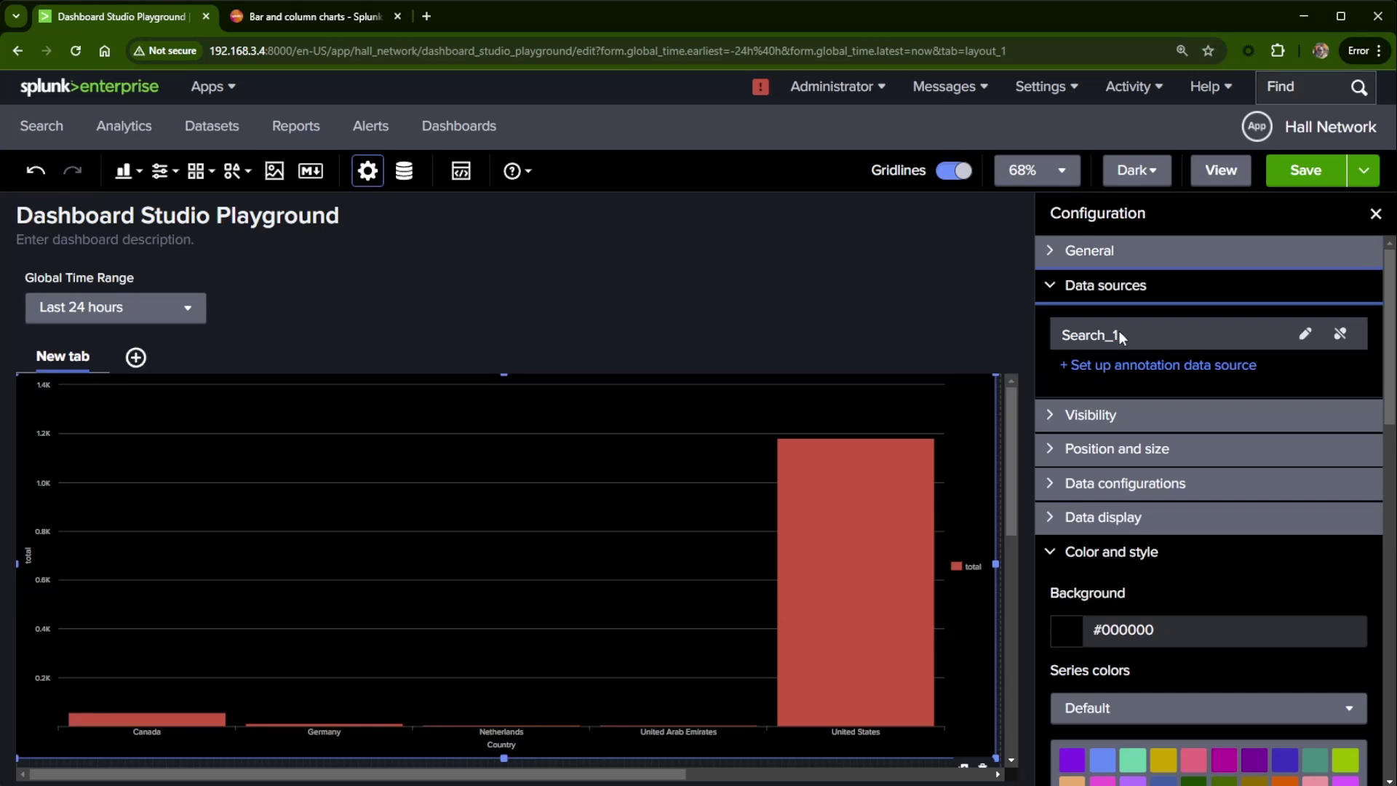
# - Replace 'stats' with 'timechart' in Search_1's SPL query and apply the change
pyautogui.click(1304, 333)
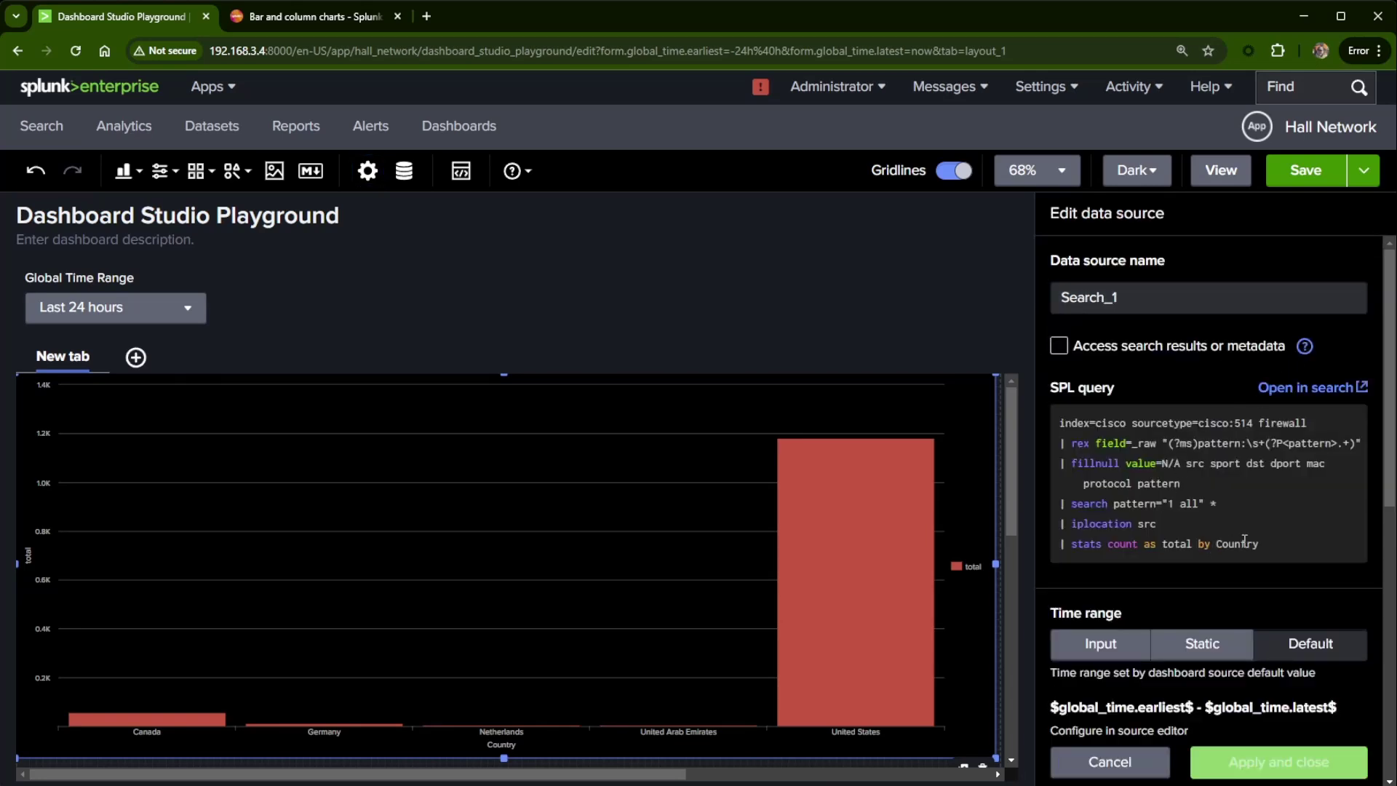
pyautogui.moveTo(1102, 544); pyautogui.dragTo(1073, 544)
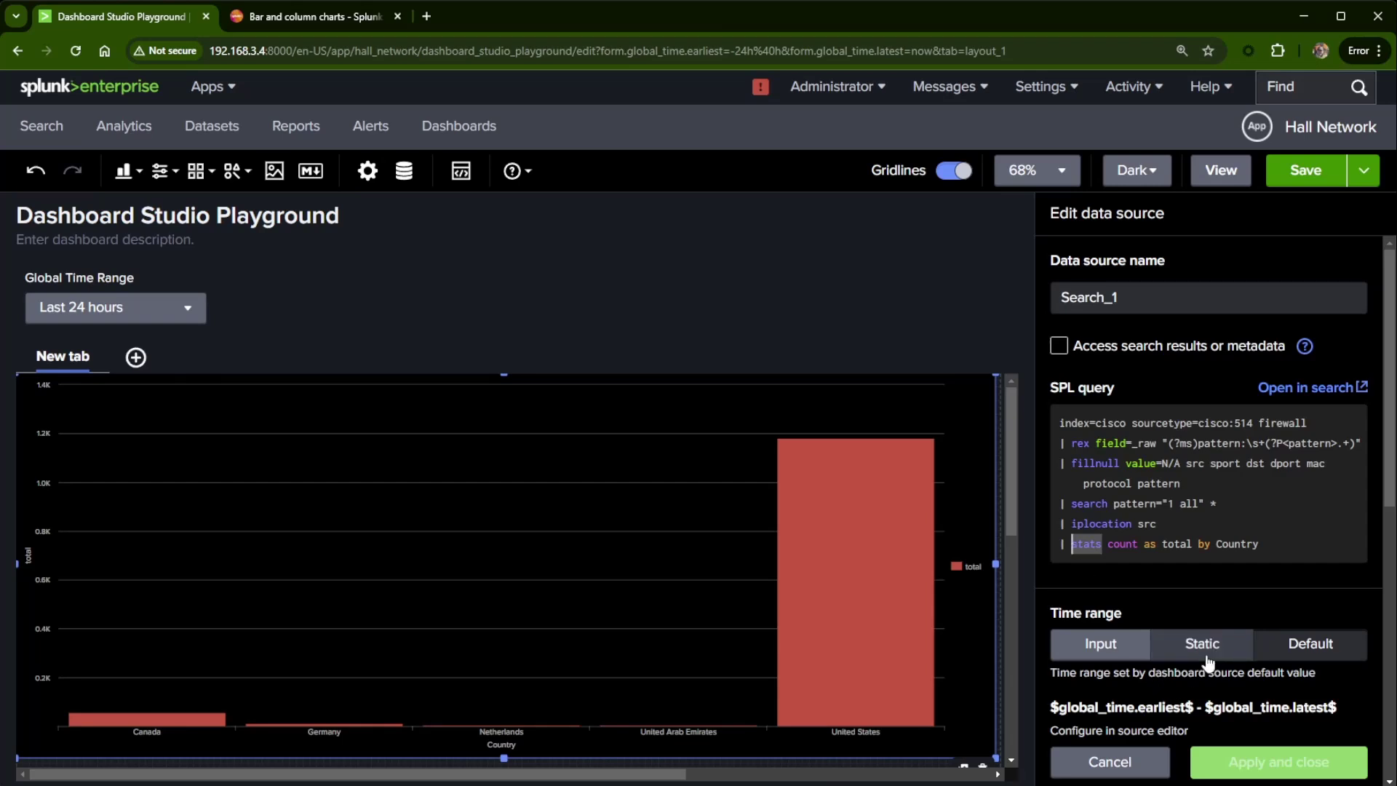
pyautogui.write('tiem')
pyautogui.press('BackSpace')
pyautogui.press('BackSpace')
pyautogui.press('BackSpace')
pyautogui.write('imechar')
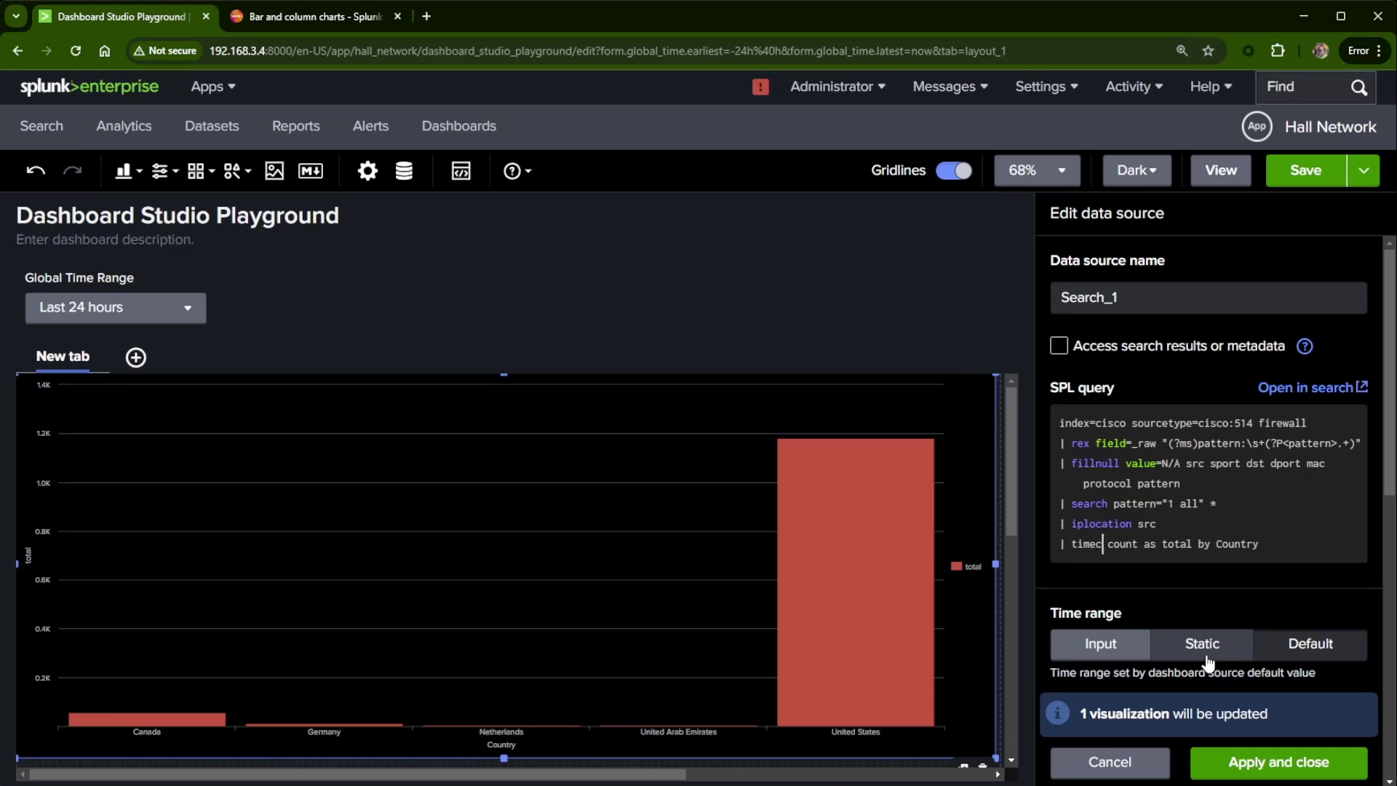
pyautogui.write('t')
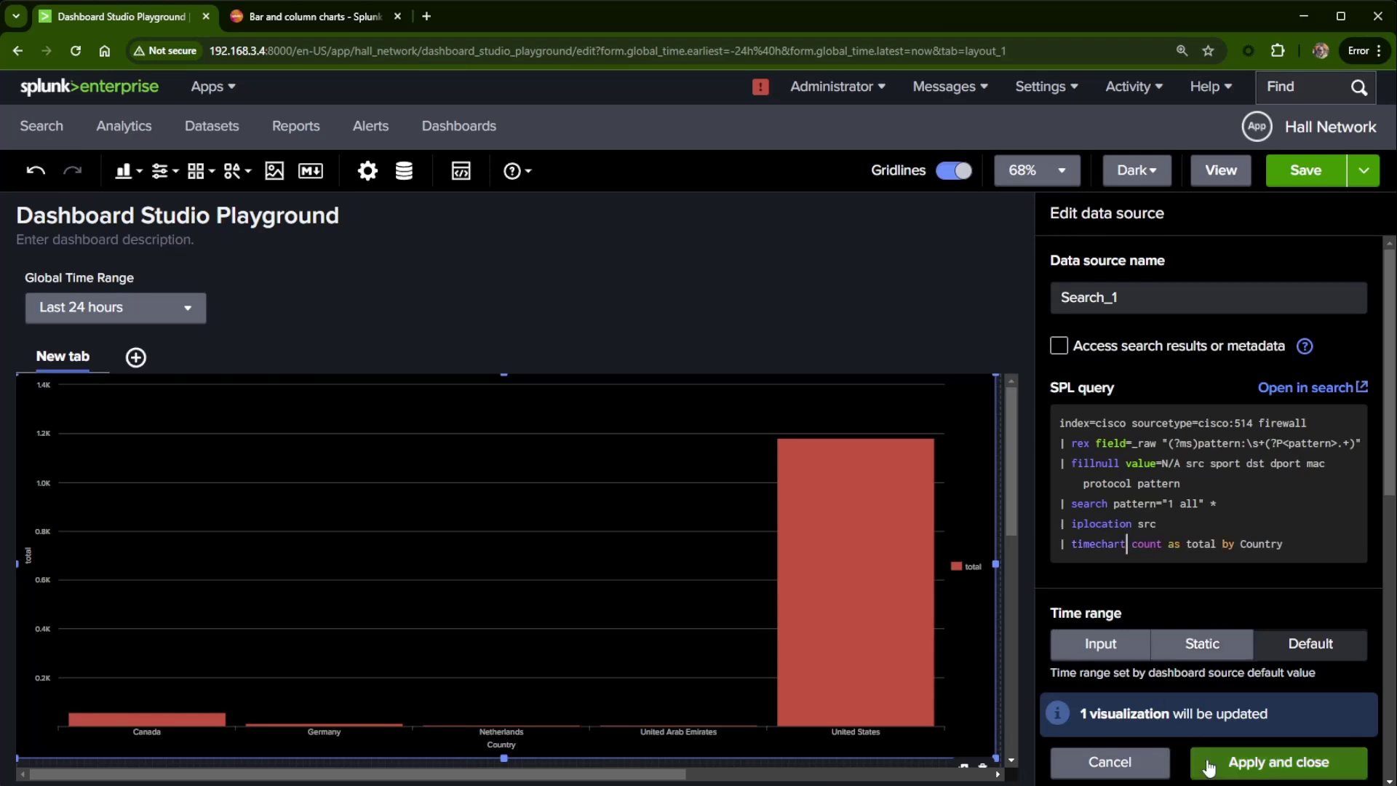
pyautogui.click(1246, 768)
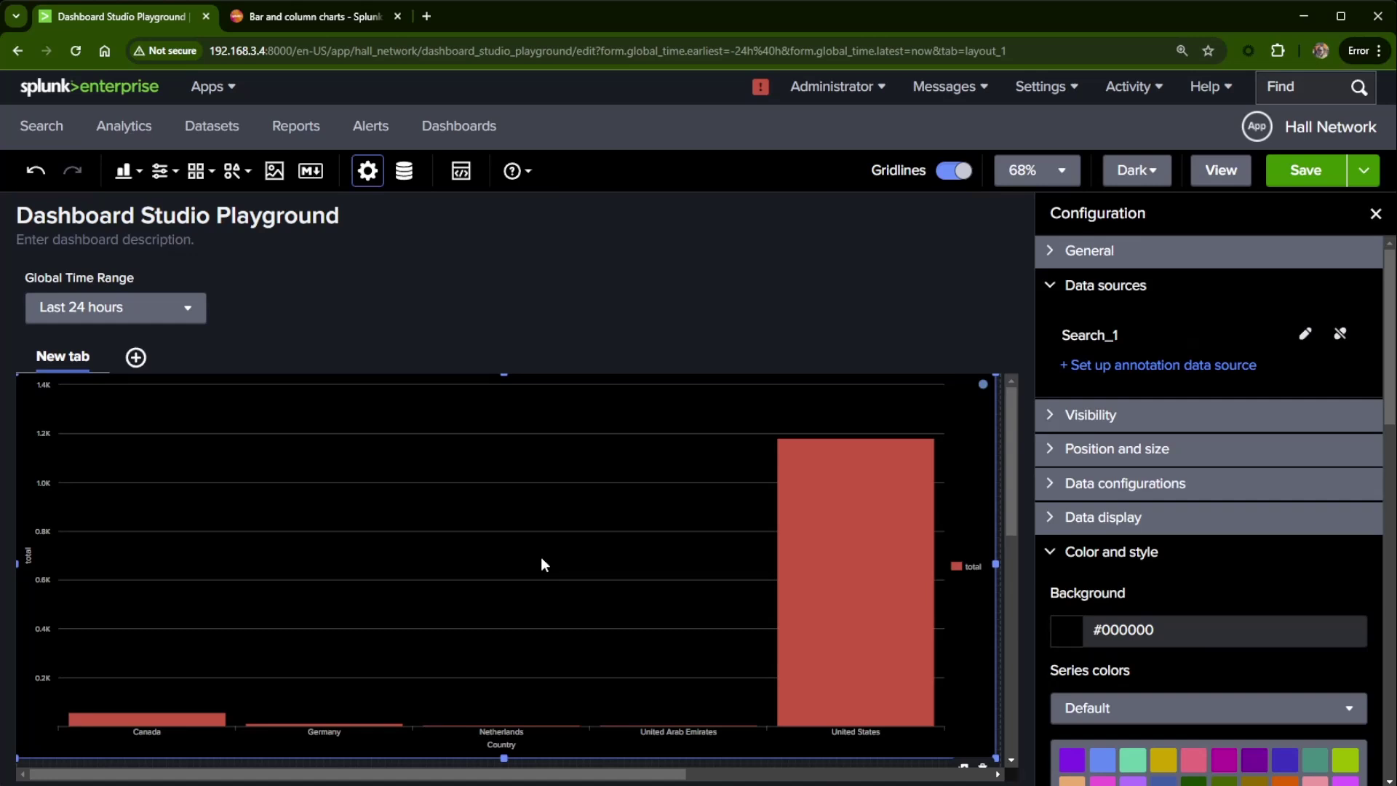
# - Set the Global Time Range to the Last 15 minutes preset
pyautogui.click(598, 321)
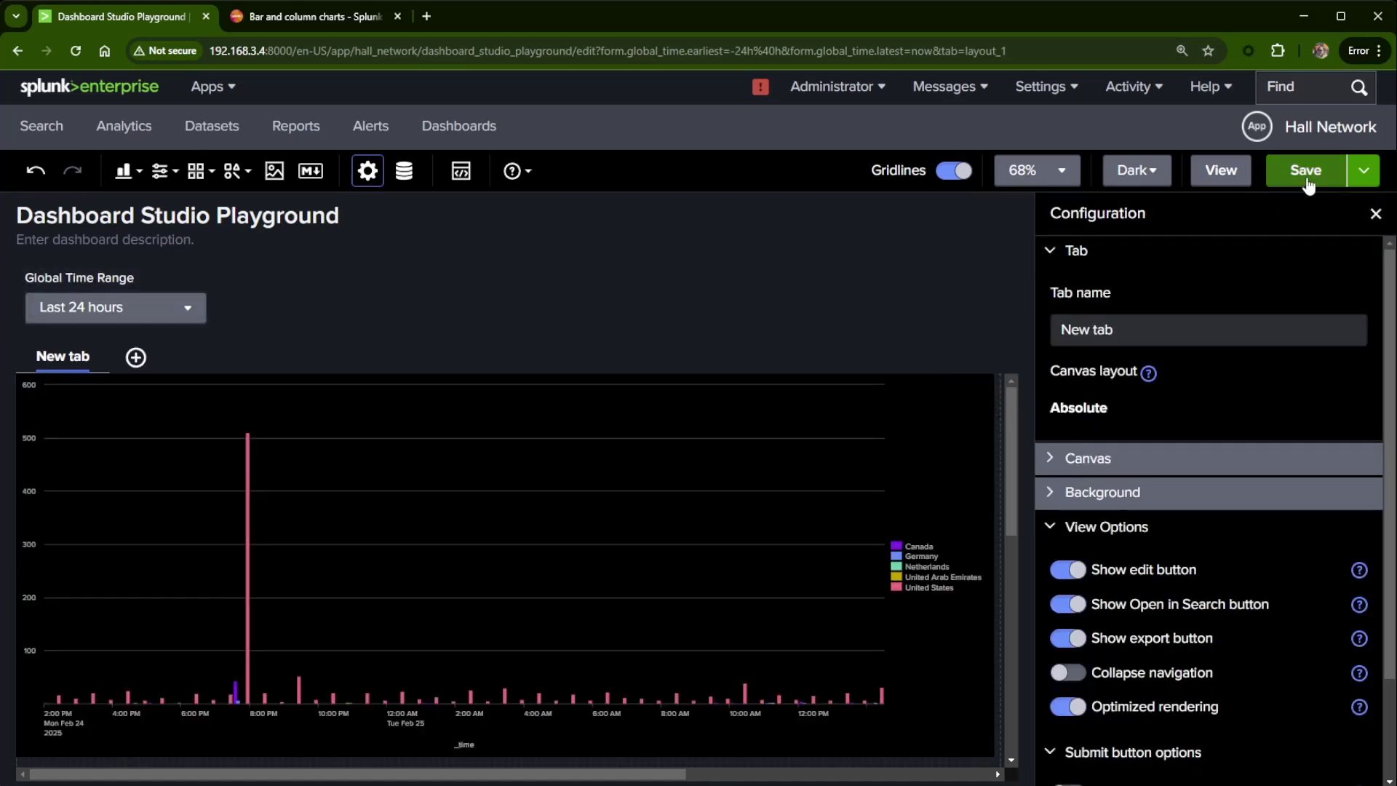
pyautogui.click(150, 315)
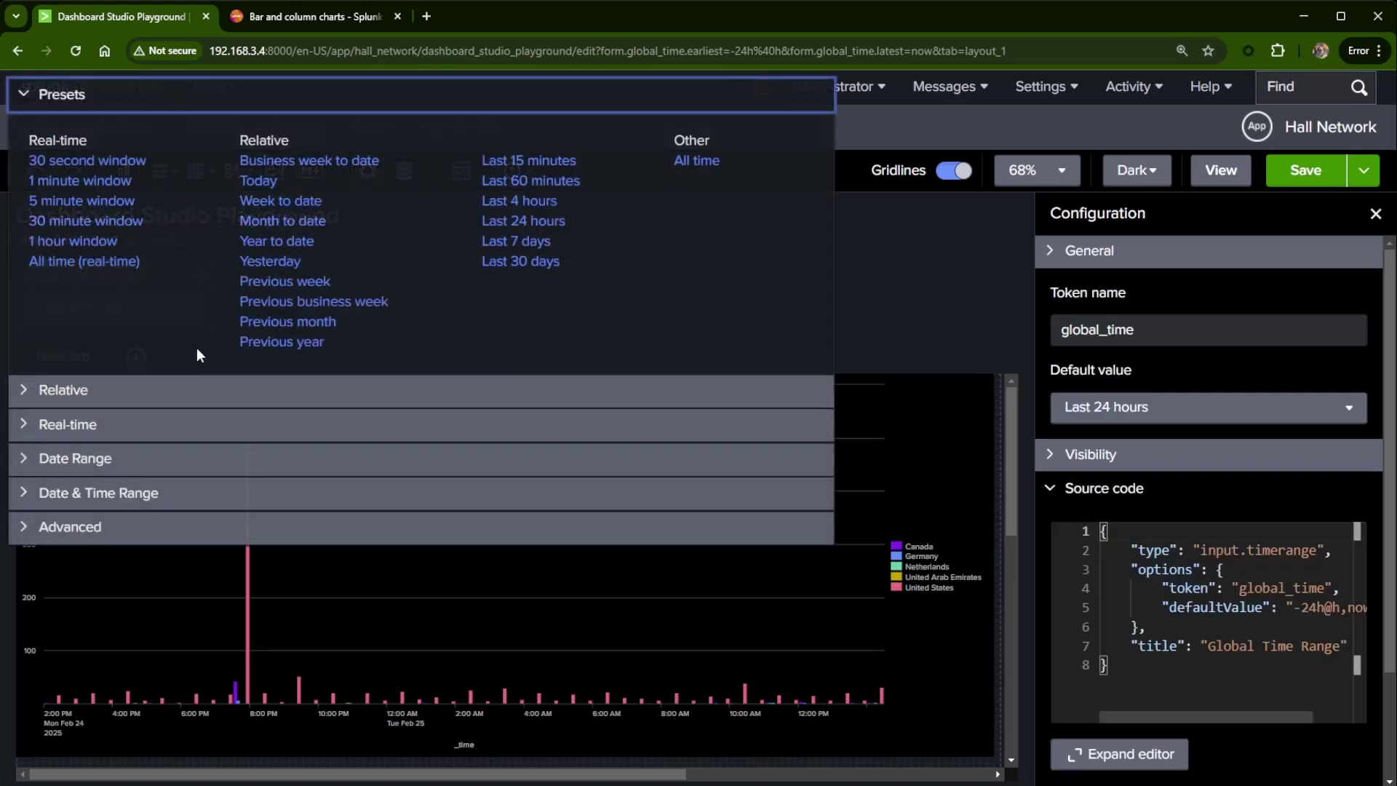
pyautogui.click(544, 162)
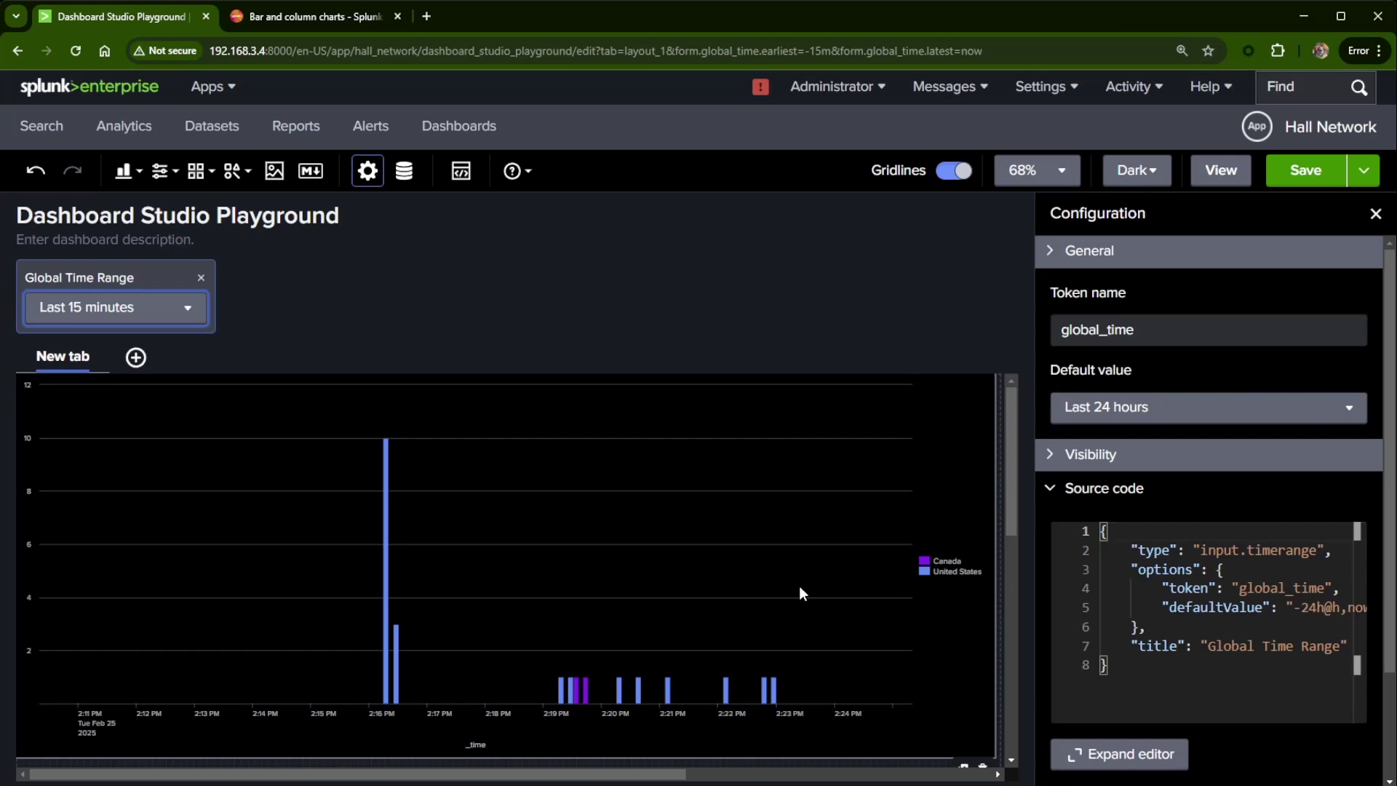
pyautogui.hotkey('ctrl', '+')
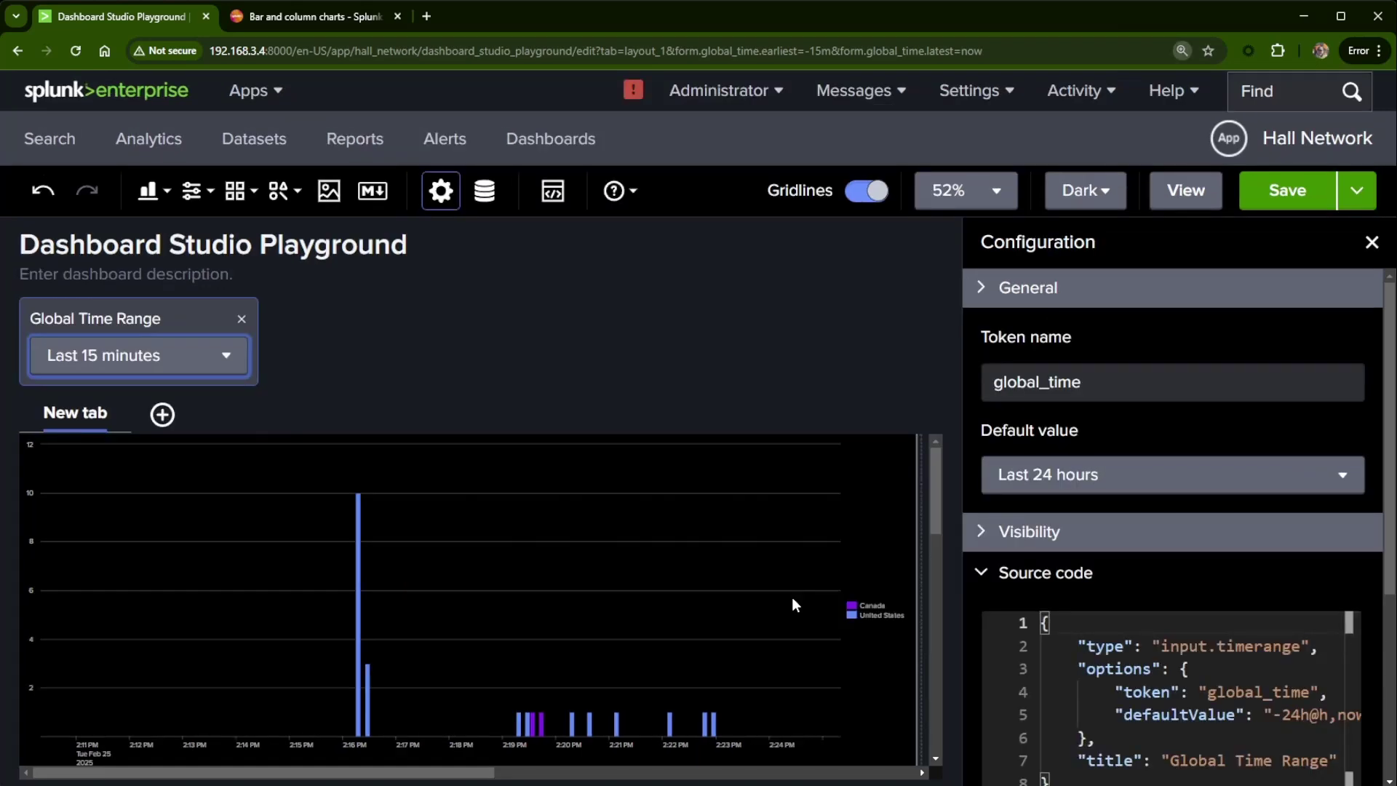
pyautogui.hotkey('ctrl', '-')
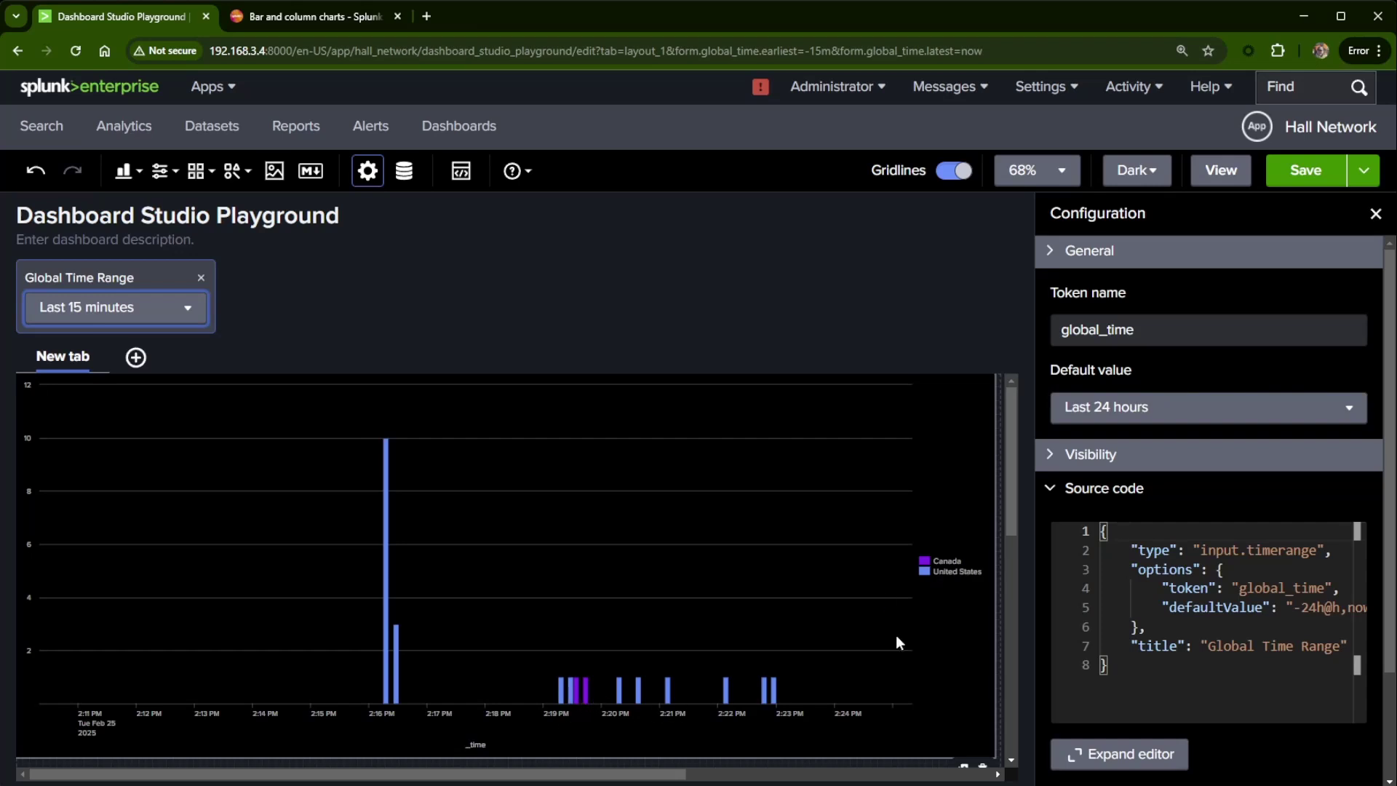
# - Select the column chart and scroll its configuration to the Color and style settings
pyautogui.click(1048, 502)
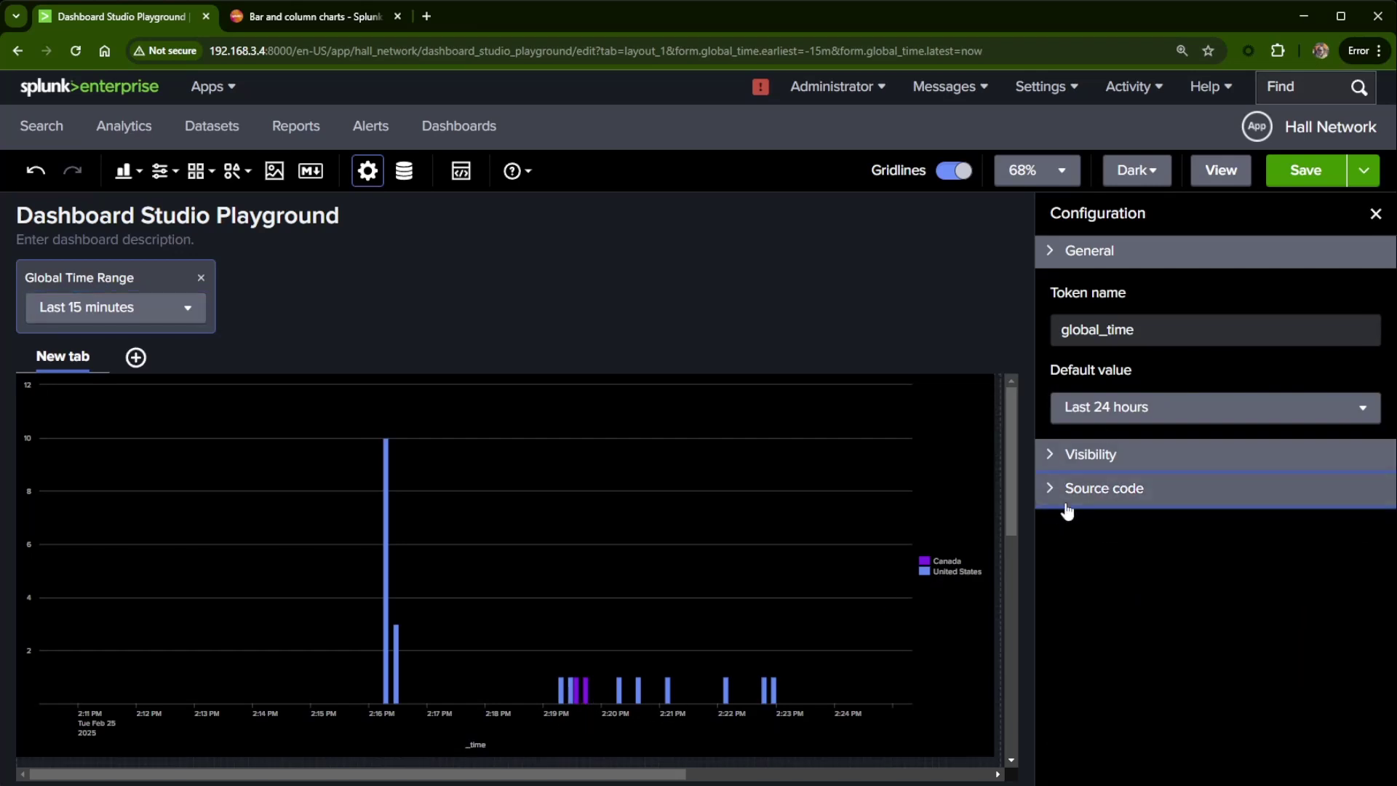
pyautogui.click(688, 522)
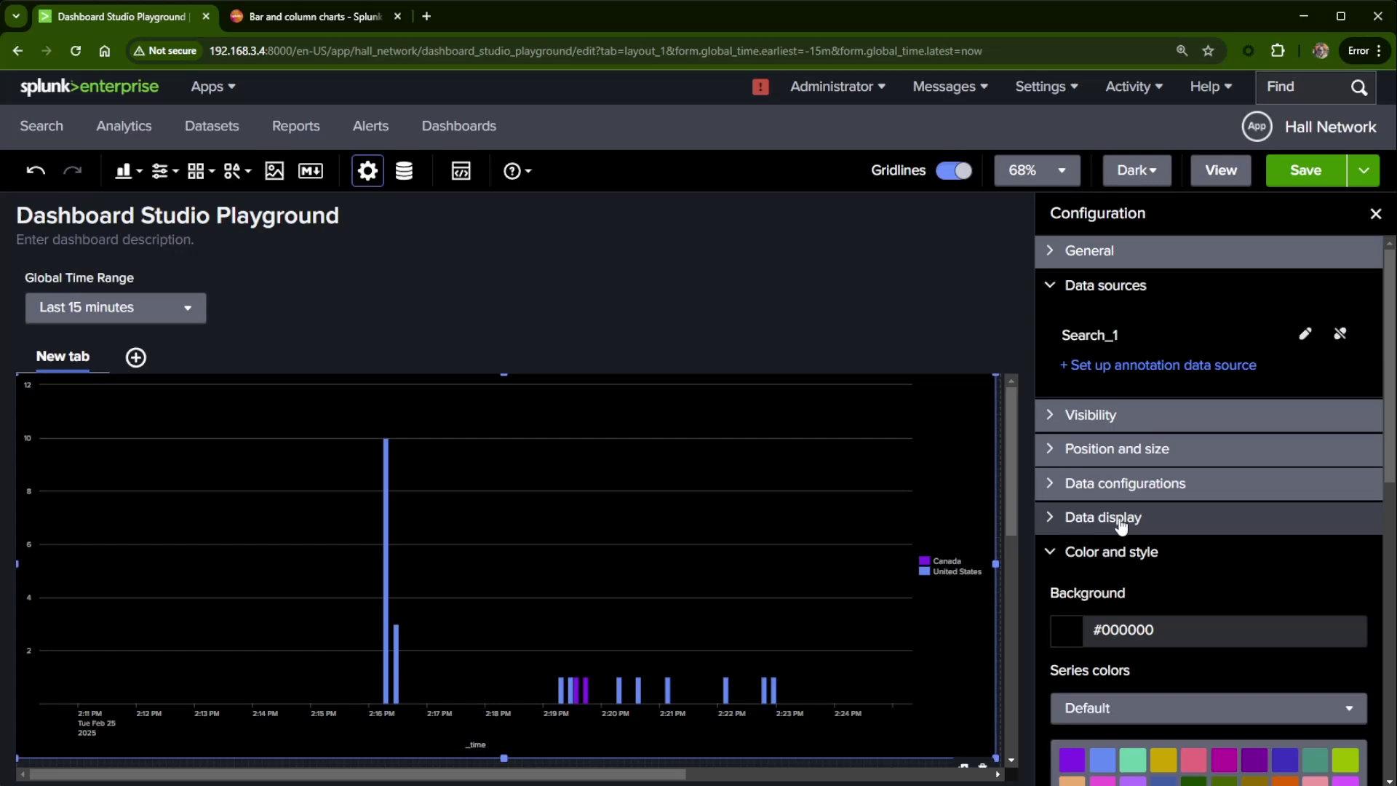
pyautogui.click(1051, 285)
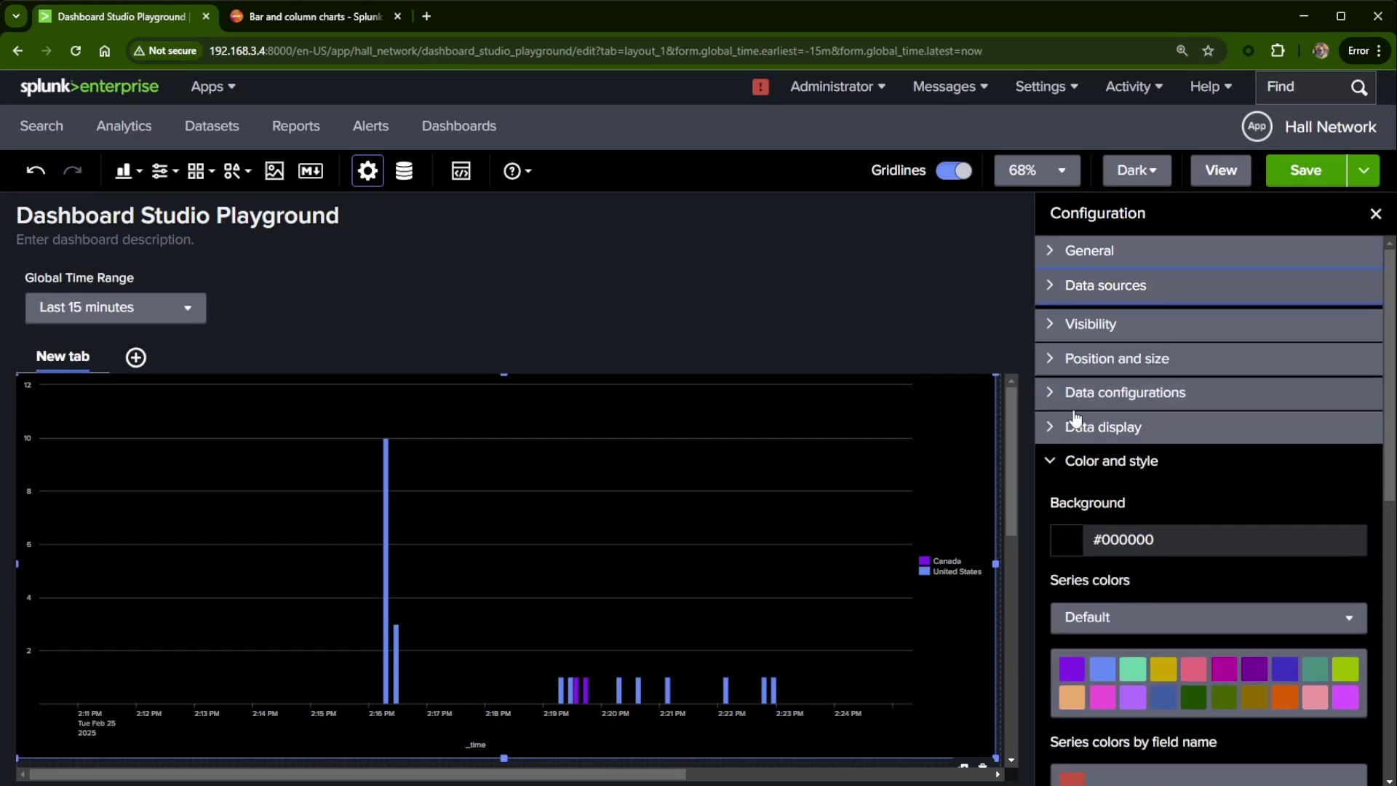
pyautogui.scroll(-2, 1169, 451)
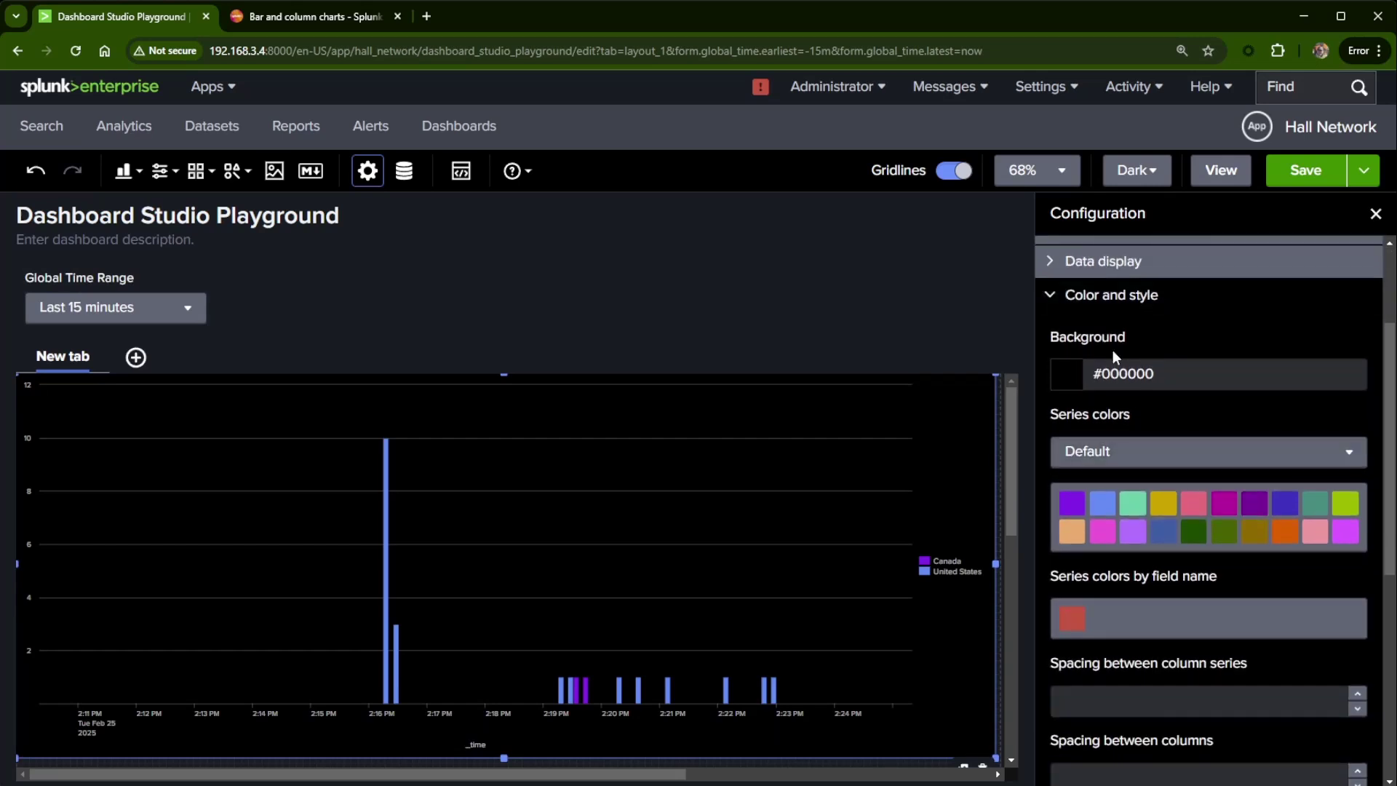
pyautogui.scroll(1, 1072, 356)
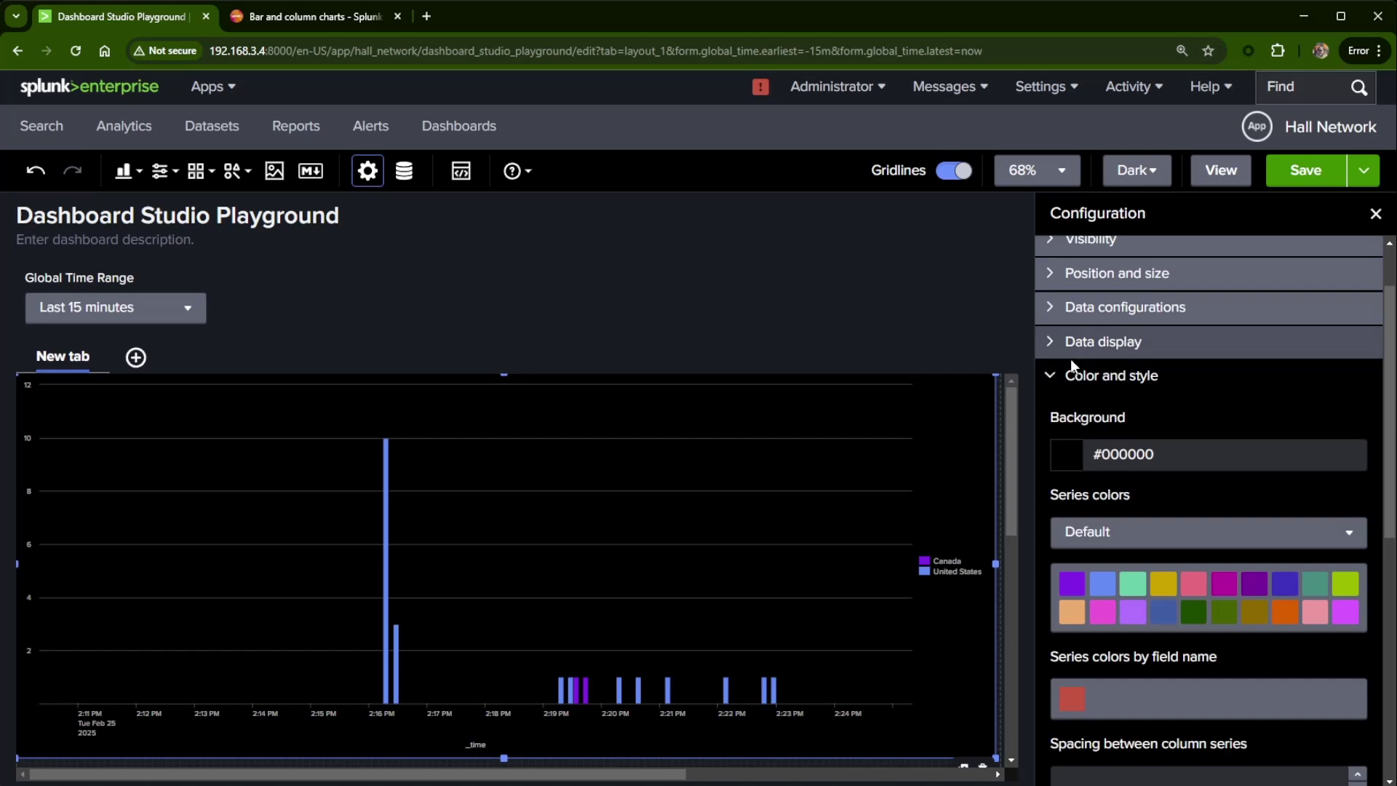
pyautogui.click(1084, 342)
pyautogui.click(1088, 347)
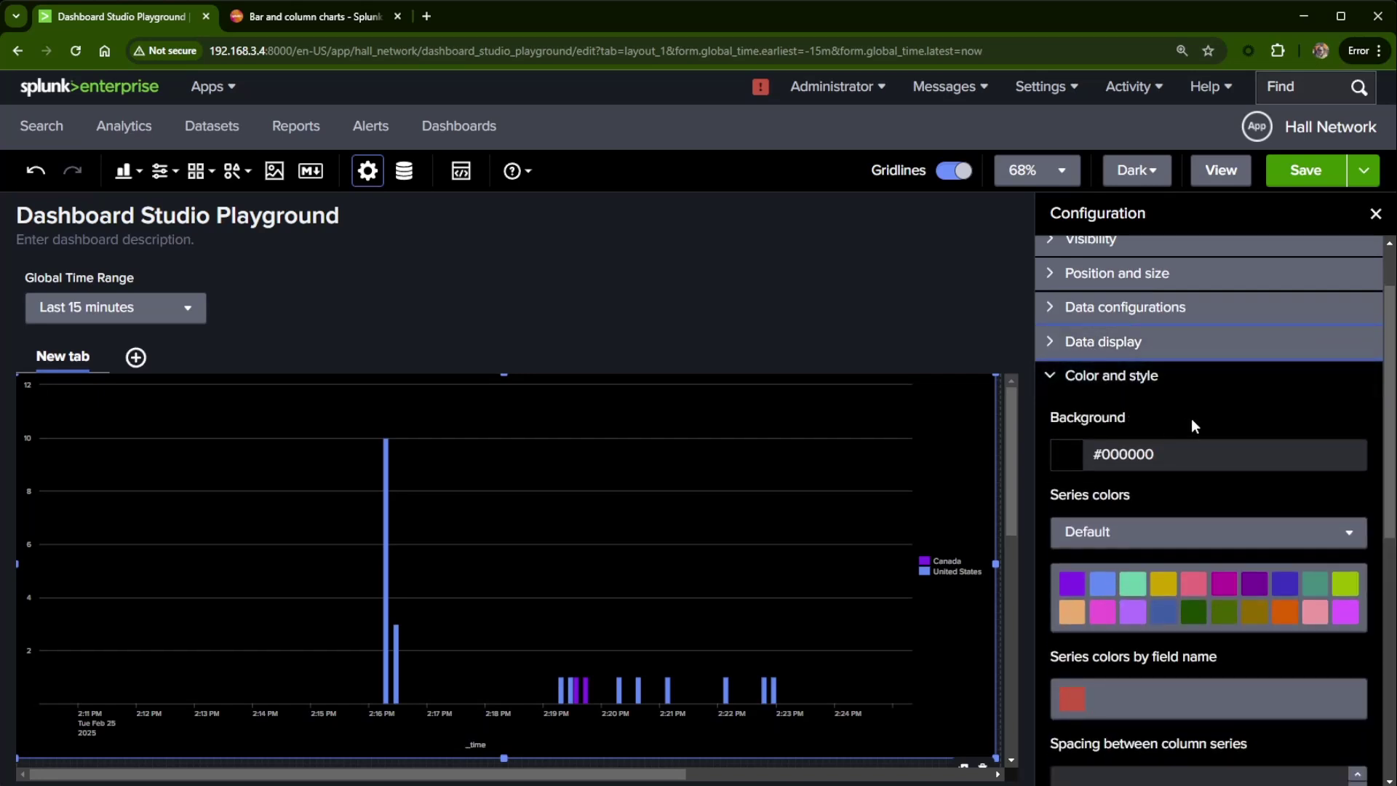
pyautogui.scroll(-3, 1191, 418)
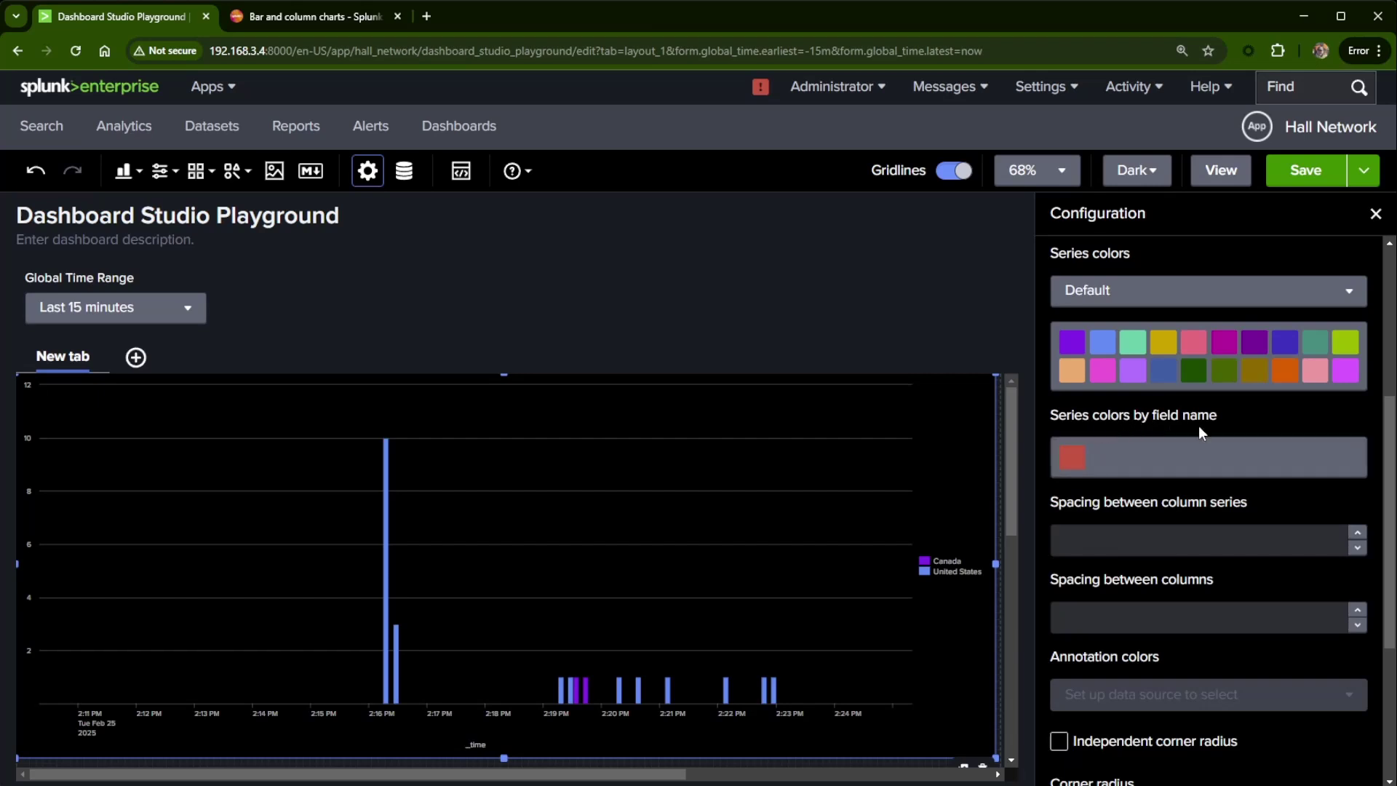
# - Colour the Canada series red and the United States series green by field name
pyautogui.click(1169, 469)
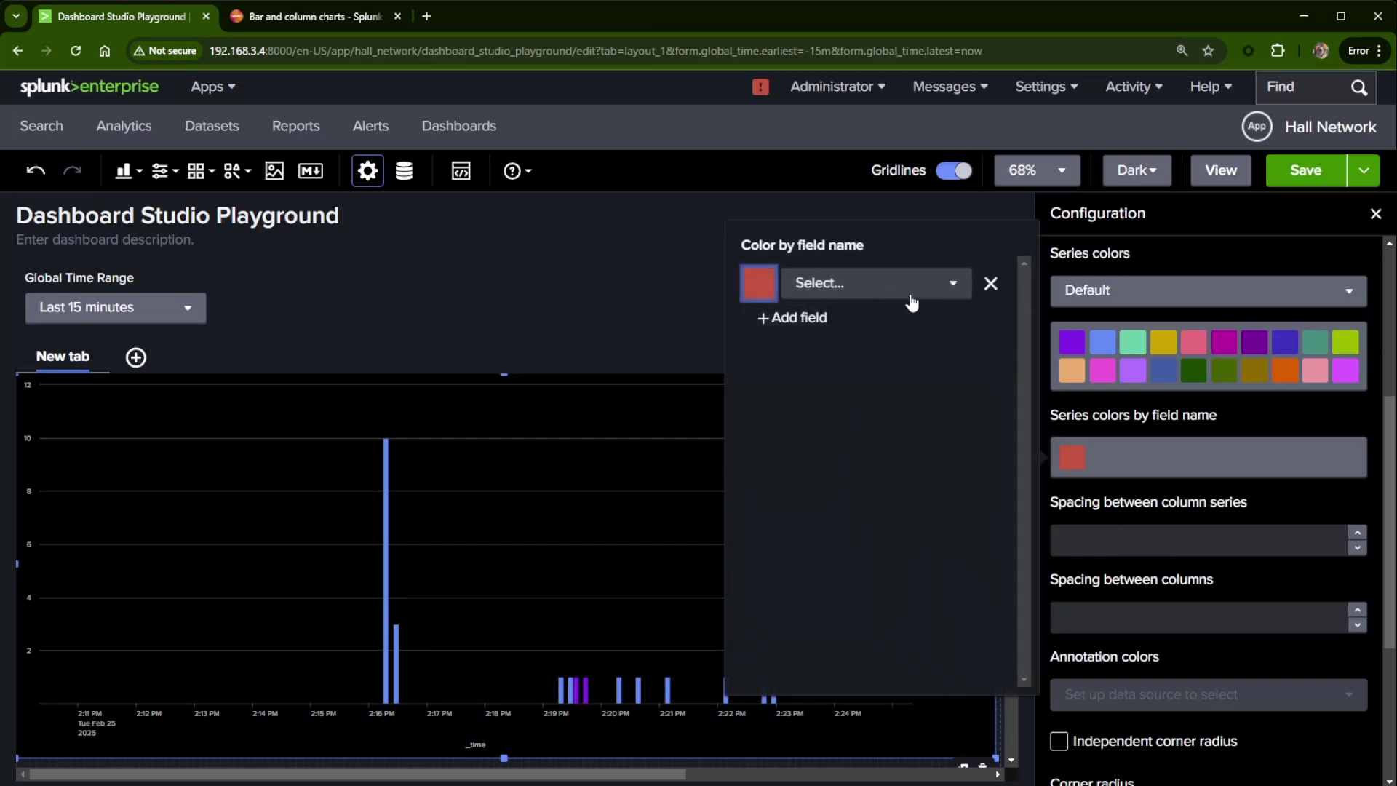
pyautogui.click(804, 291)
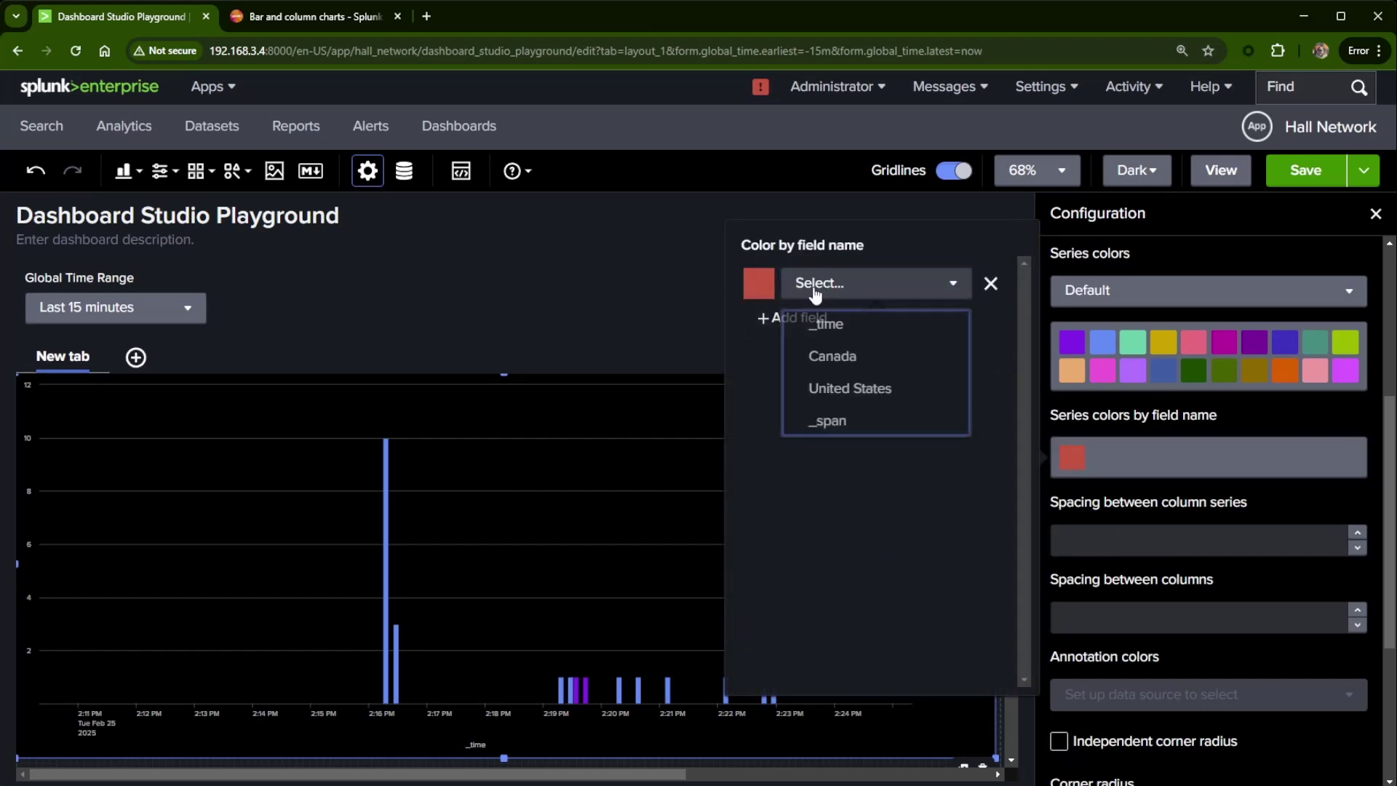
pyautogui.click(837, 356)
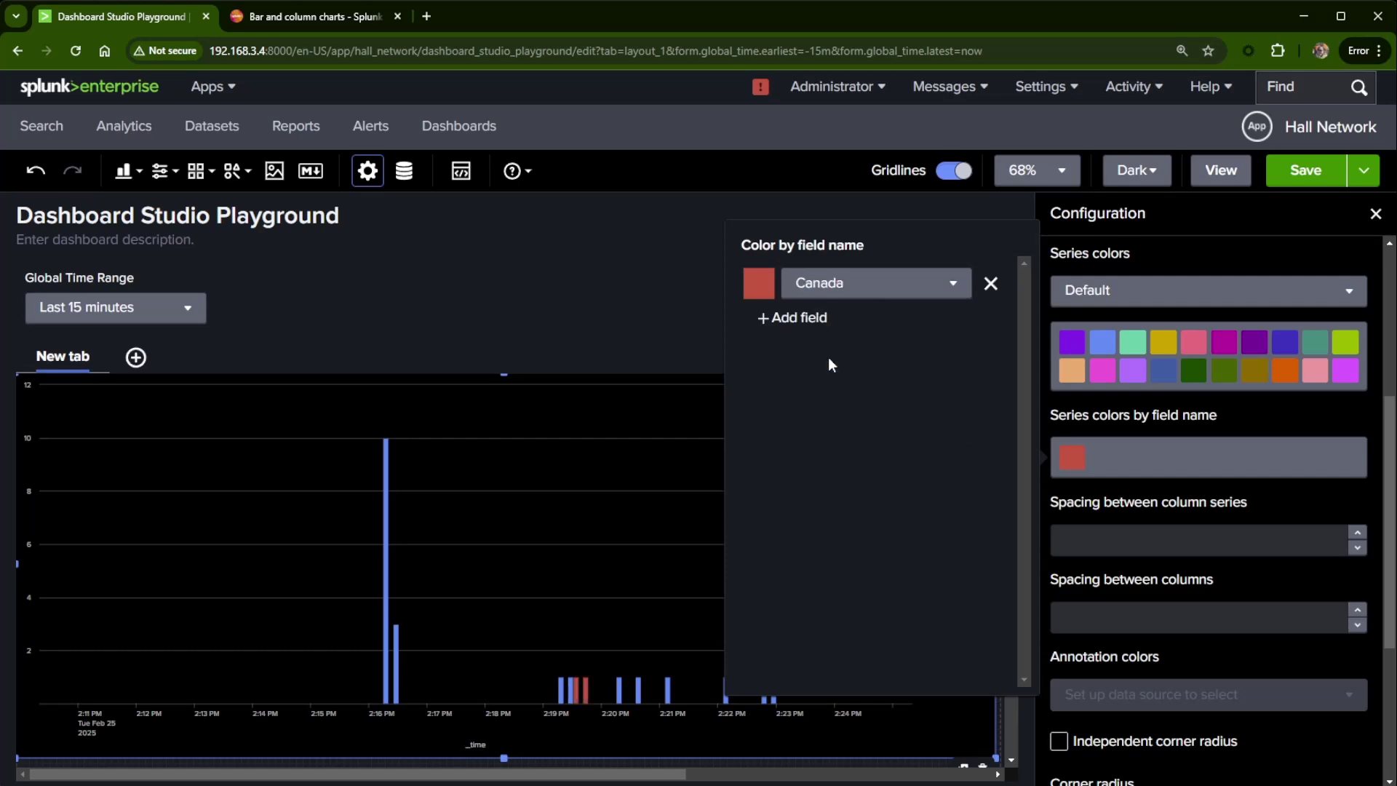
pyautogui.click(821, 320)
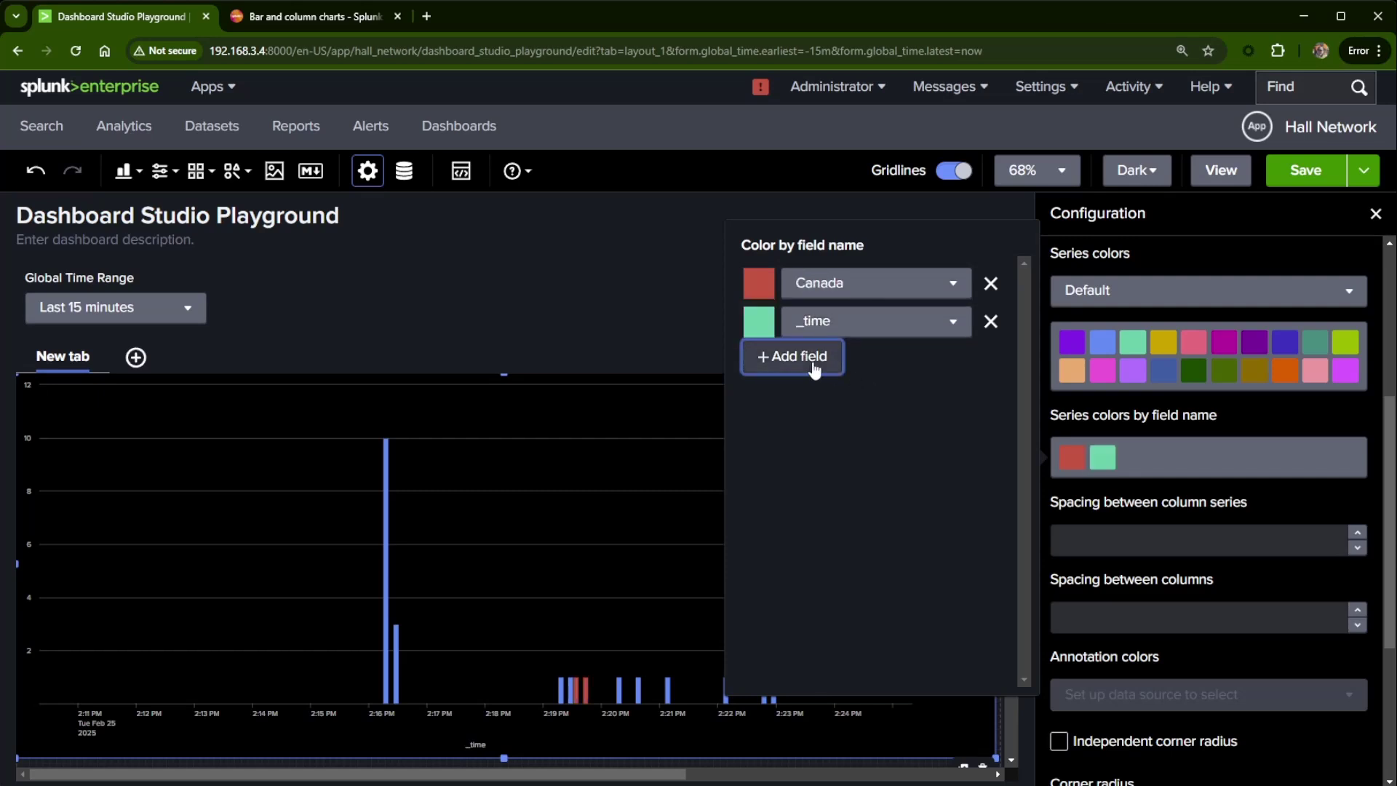
pyautogui.click(834, 335)
pyautogui.click(829, 426)
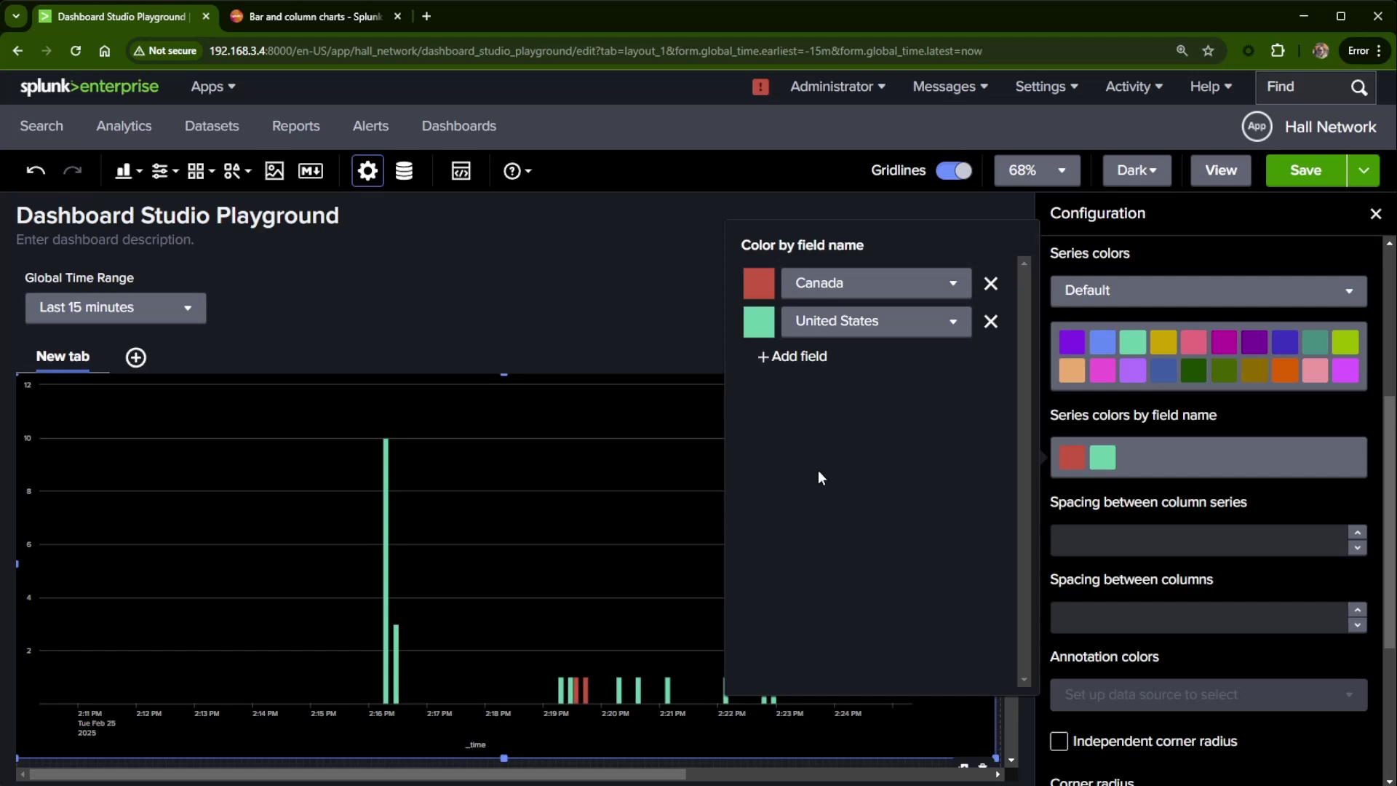
pyautogui.click(629, 294)
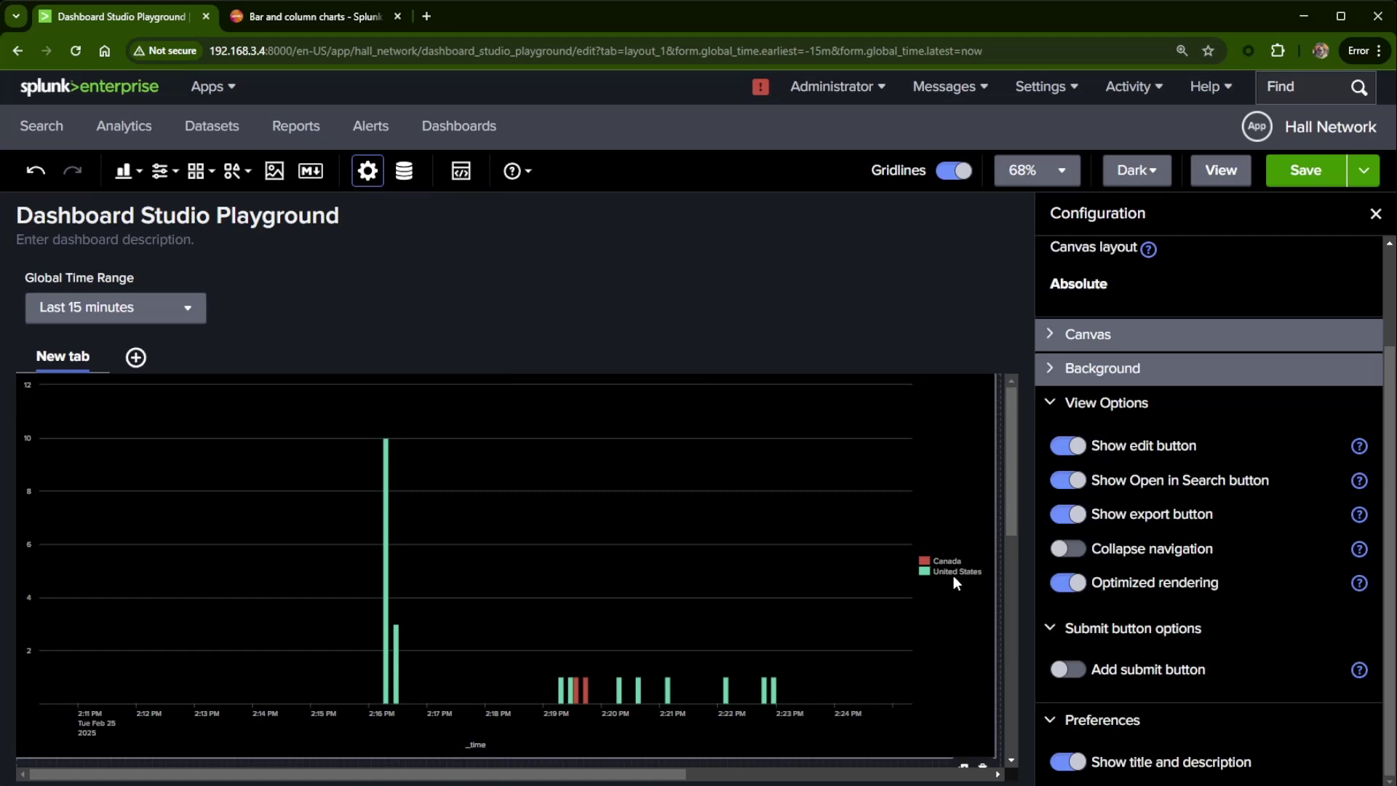
# - Recolour the United States series from green to medium blue
pyautogui.click(839, 581)
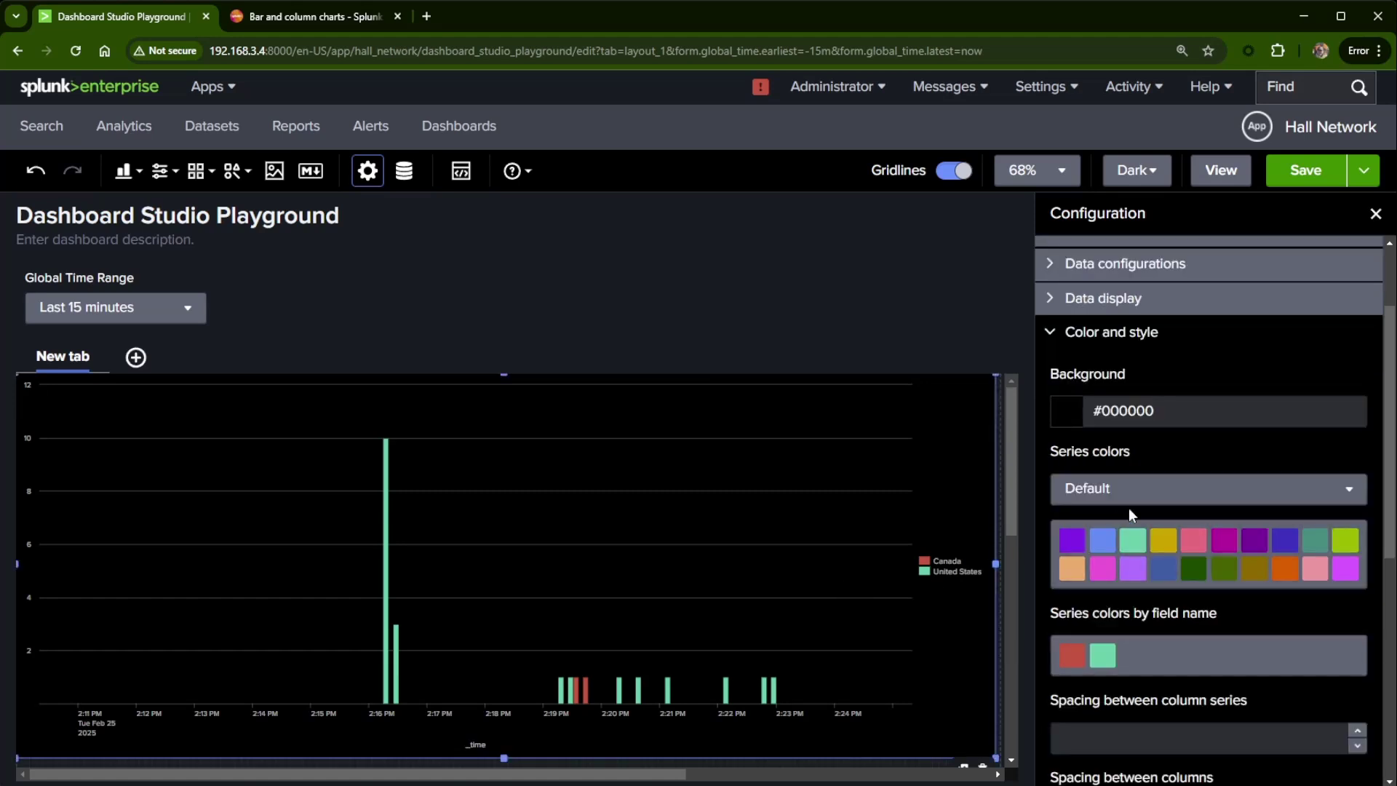
pyautogui.click(1104, 656)
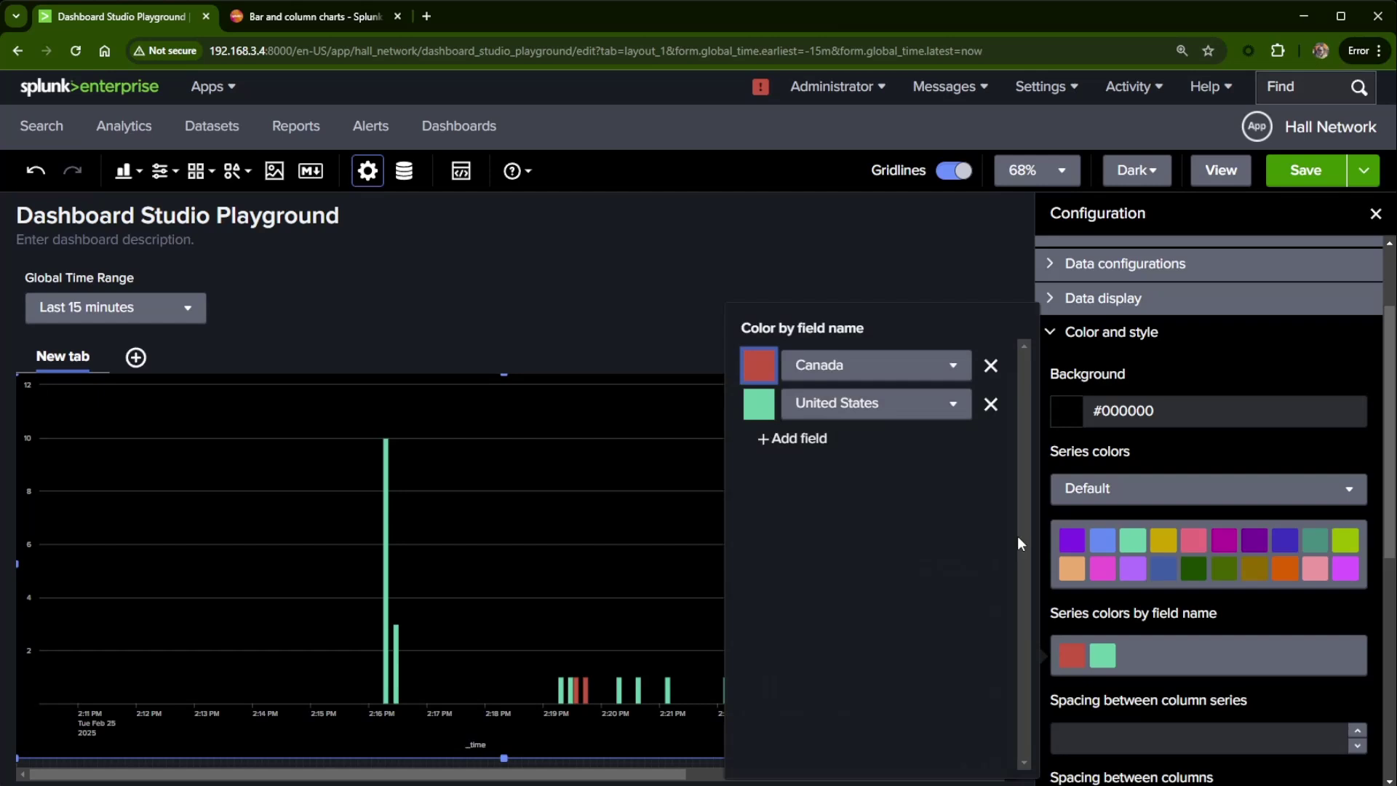
pyautogui.click(761, 412)
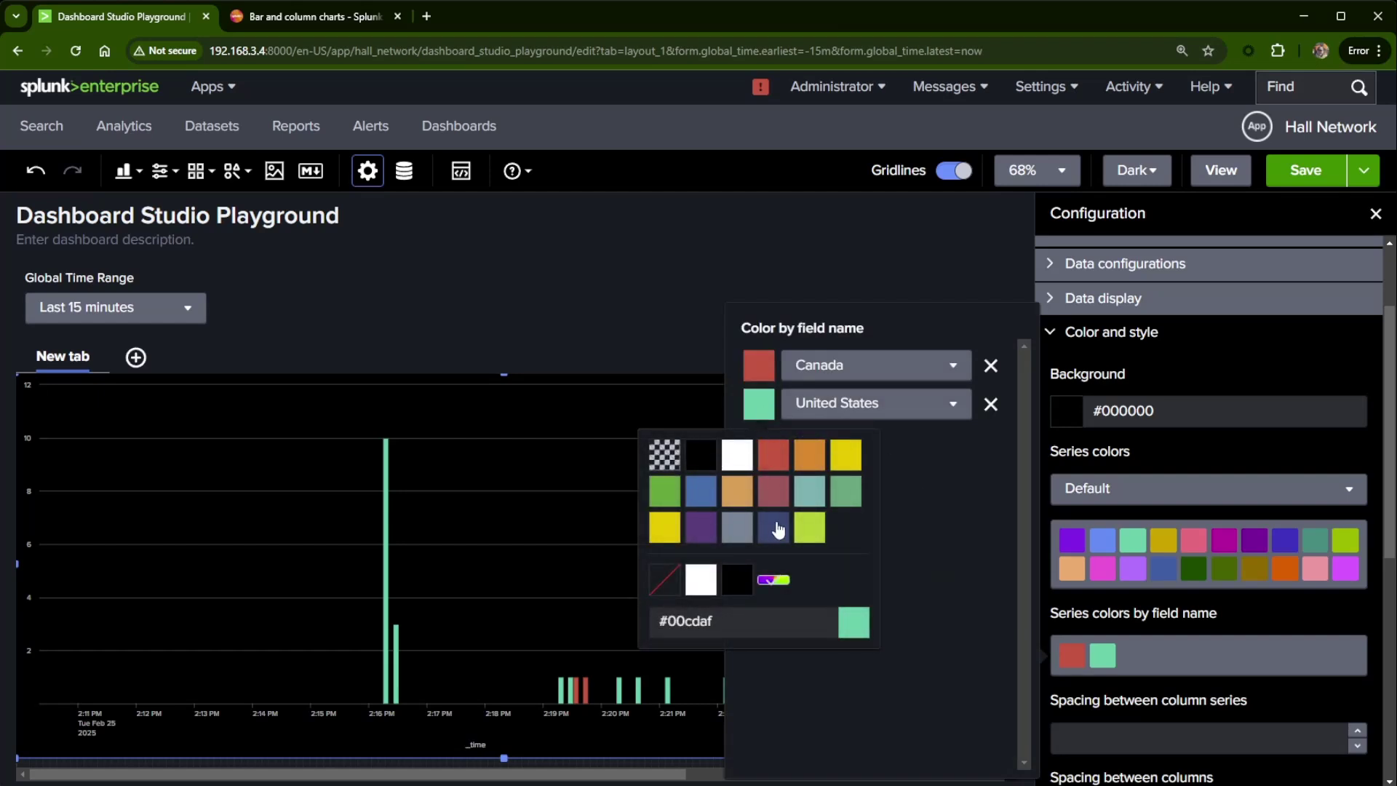
pyautogui.click(702, 491)
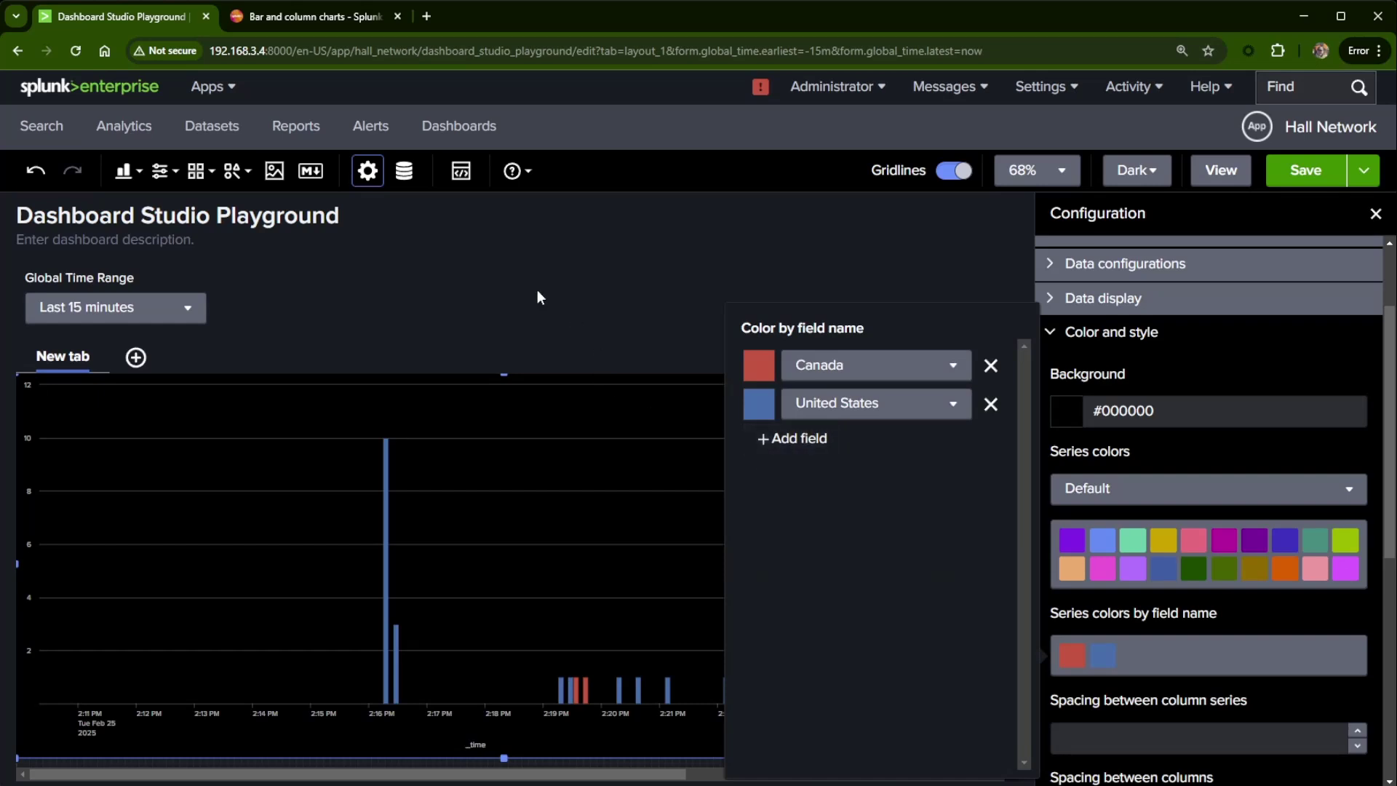
pyautogui.click(601, 292)
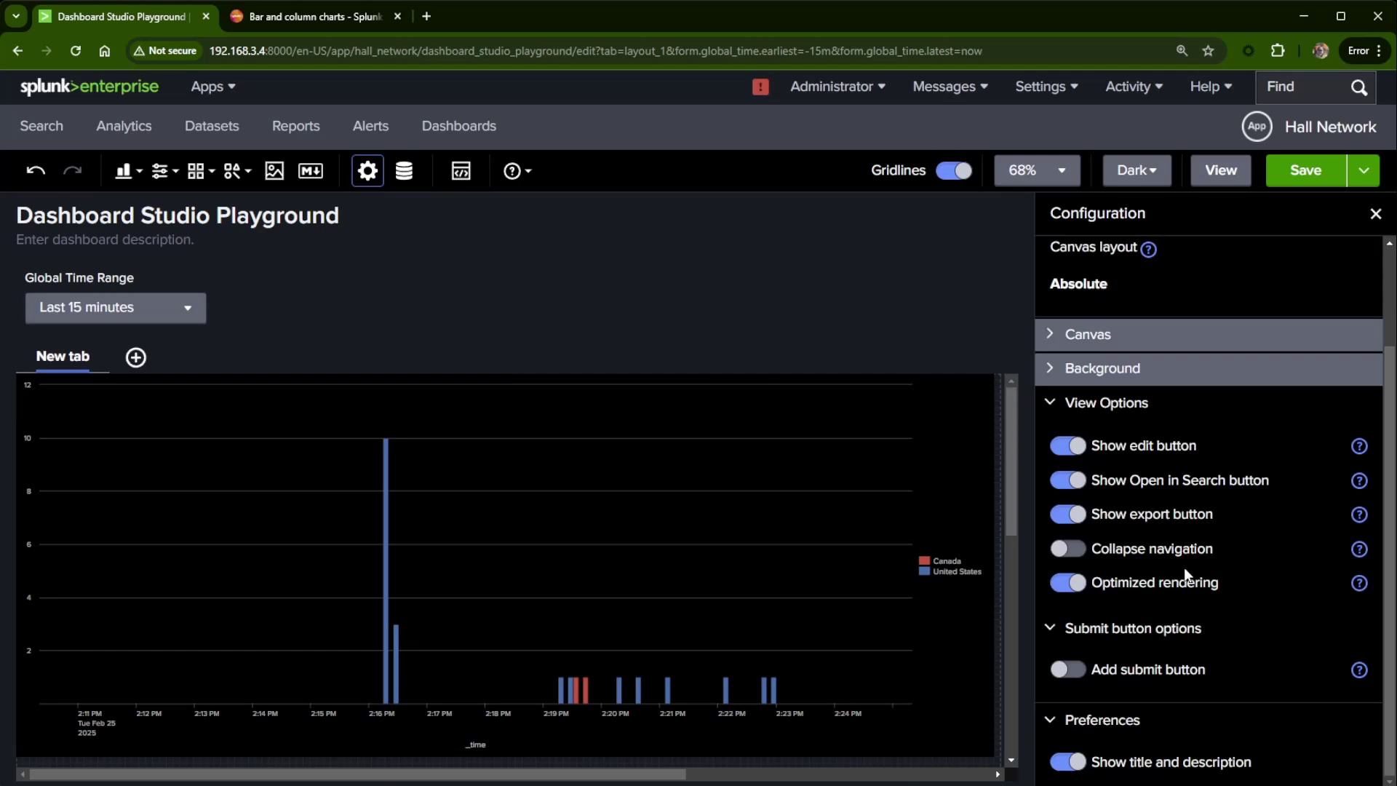
# - Inspect 'Canada' in the chart's seriesColorsByField source code, then open the Global Time Range presets
pyautogui.click(910, 495)
pyautogui.scroll(-5, 1261, 595)
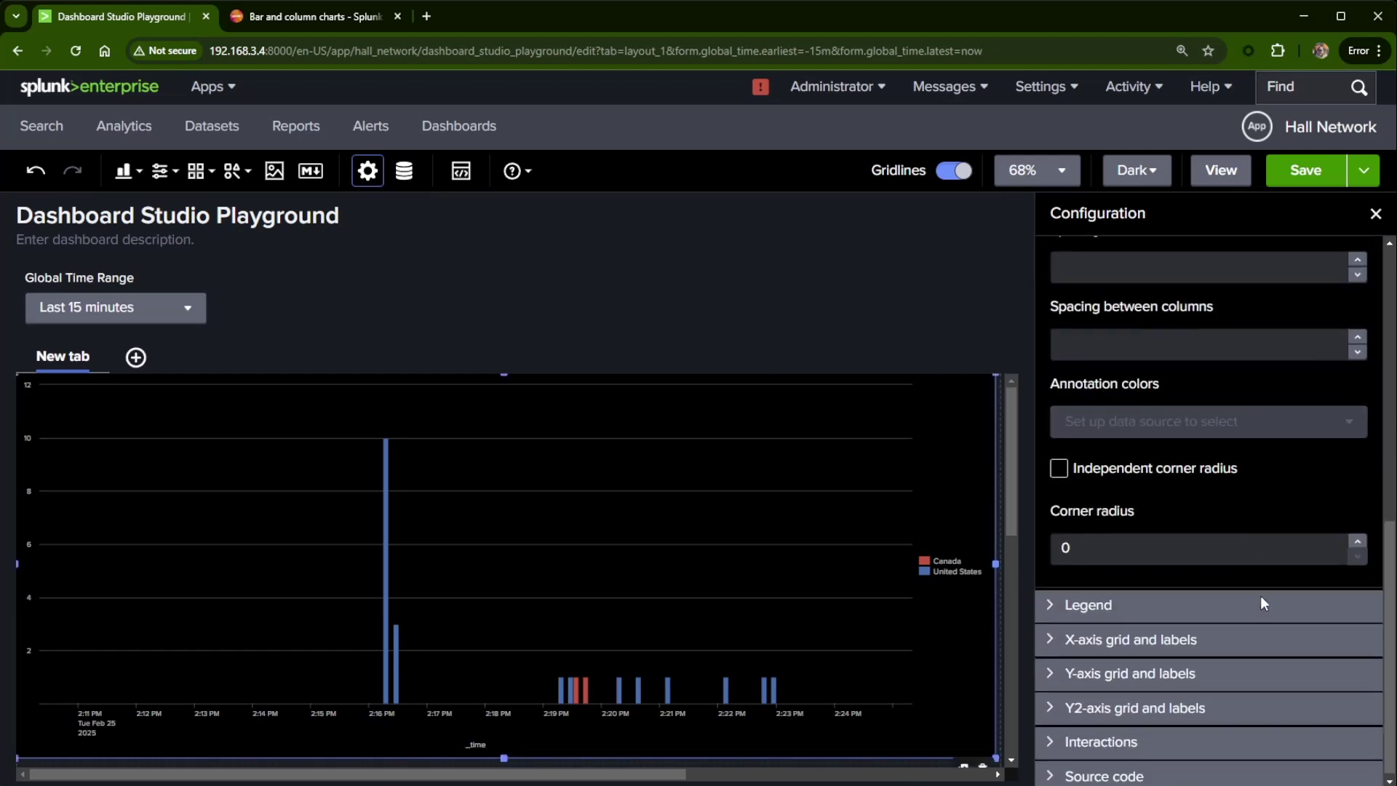
pyautogui.click(1107, 773)
pyautogui.scroll(-5, 1297, 633)
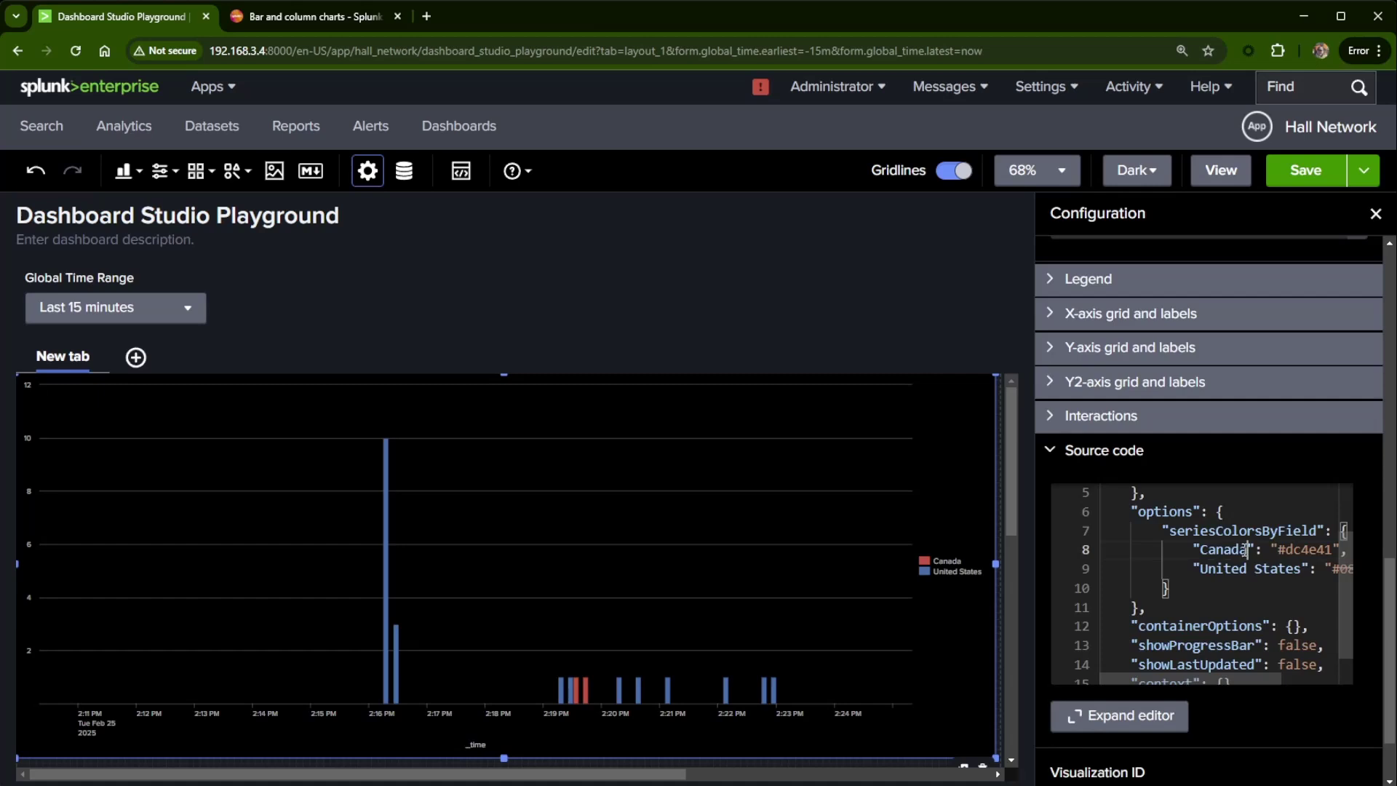
pyautogui.moveTo(1247, 550); pyautogui.dragTo(1200, 549)
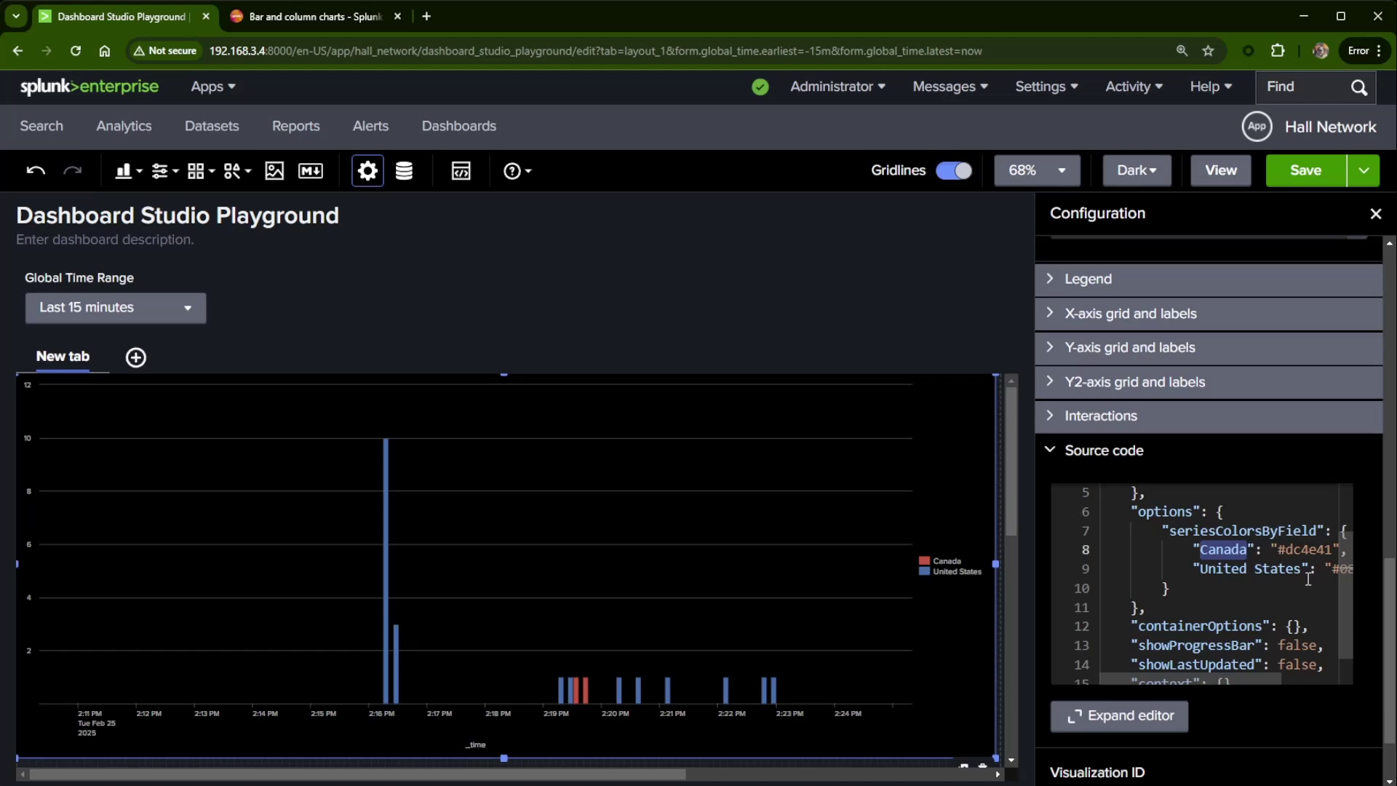
pyautogui.scroll(1, 1353, 580)
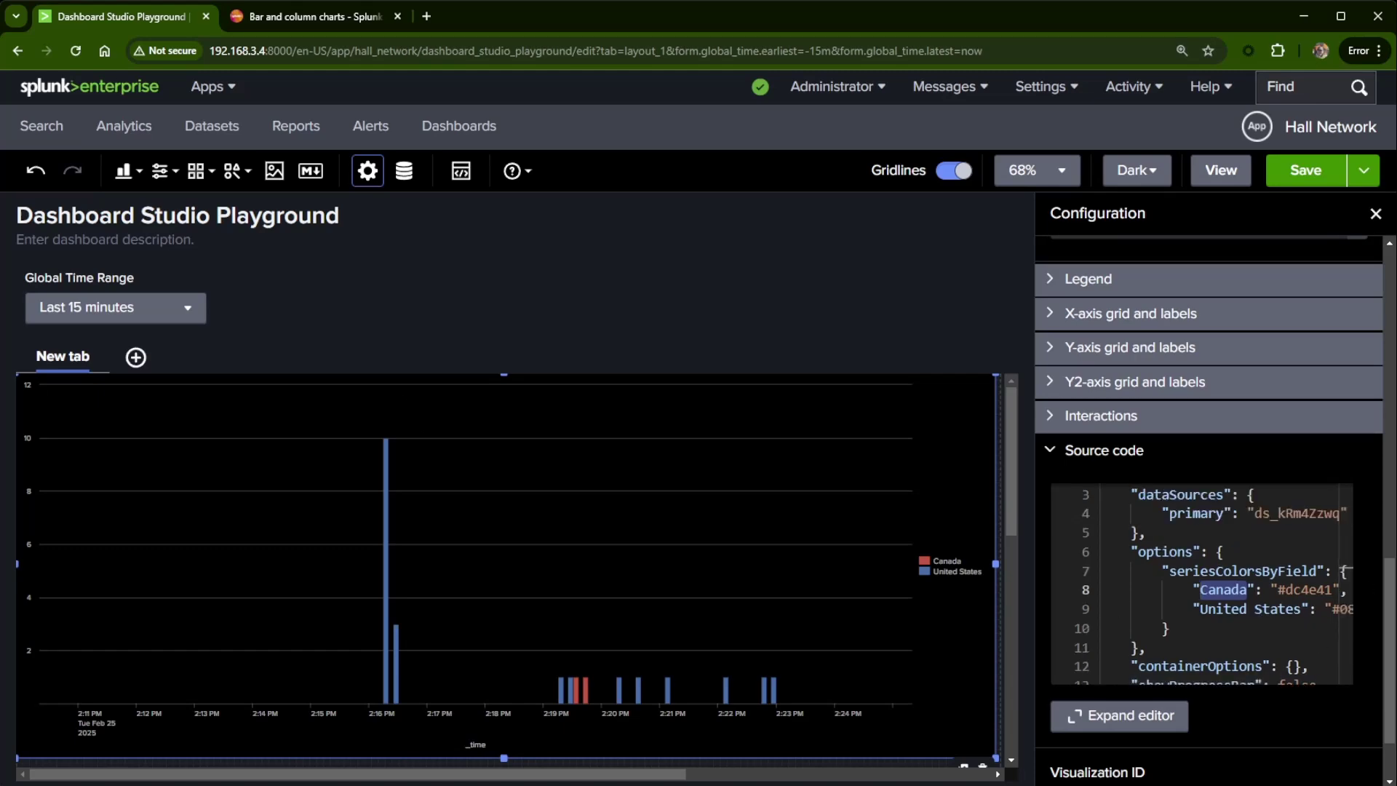
pyautogui.click(65, 311)
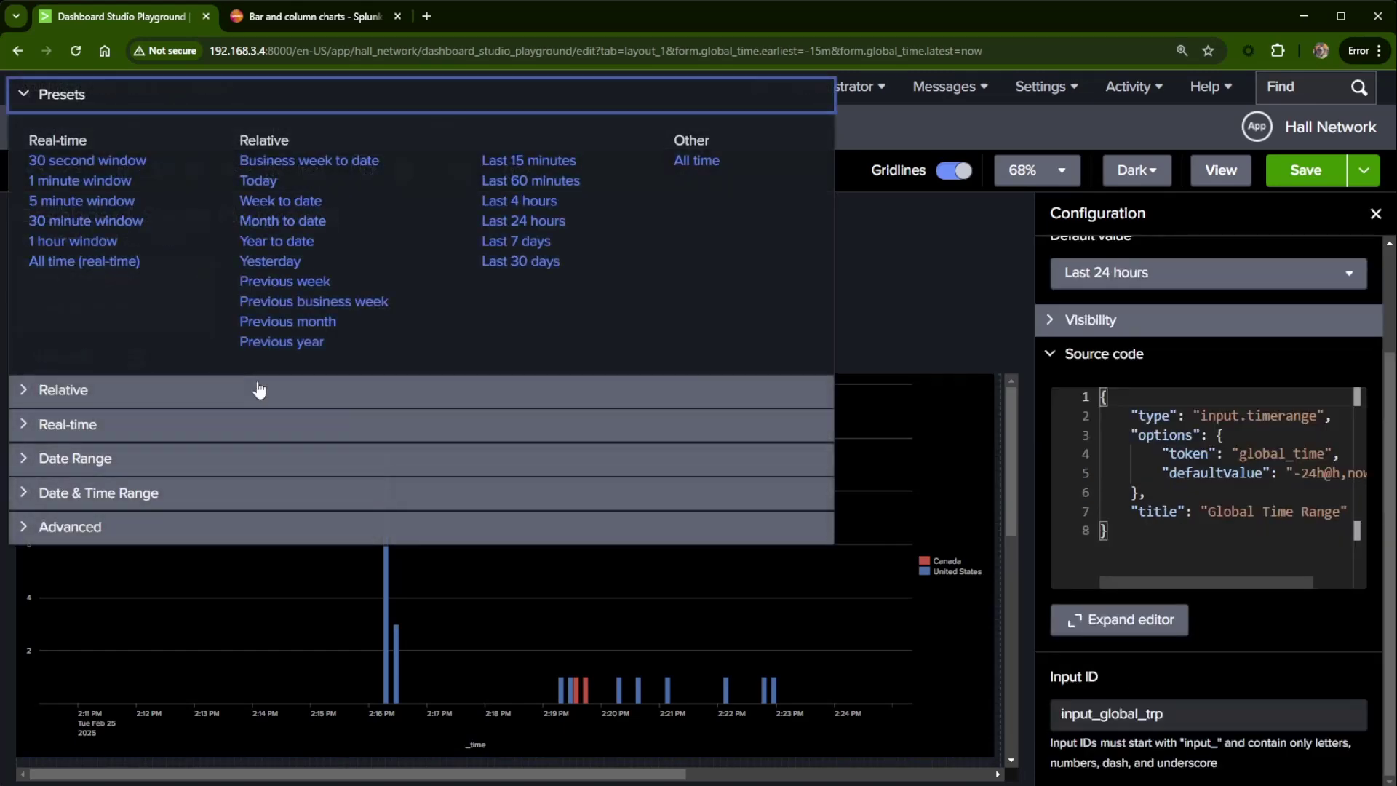
# - Switch the Global Time Range preset to Last 4 hours, then reselect the chart to show Series colors by field name
pyautogui.click(546, 201)
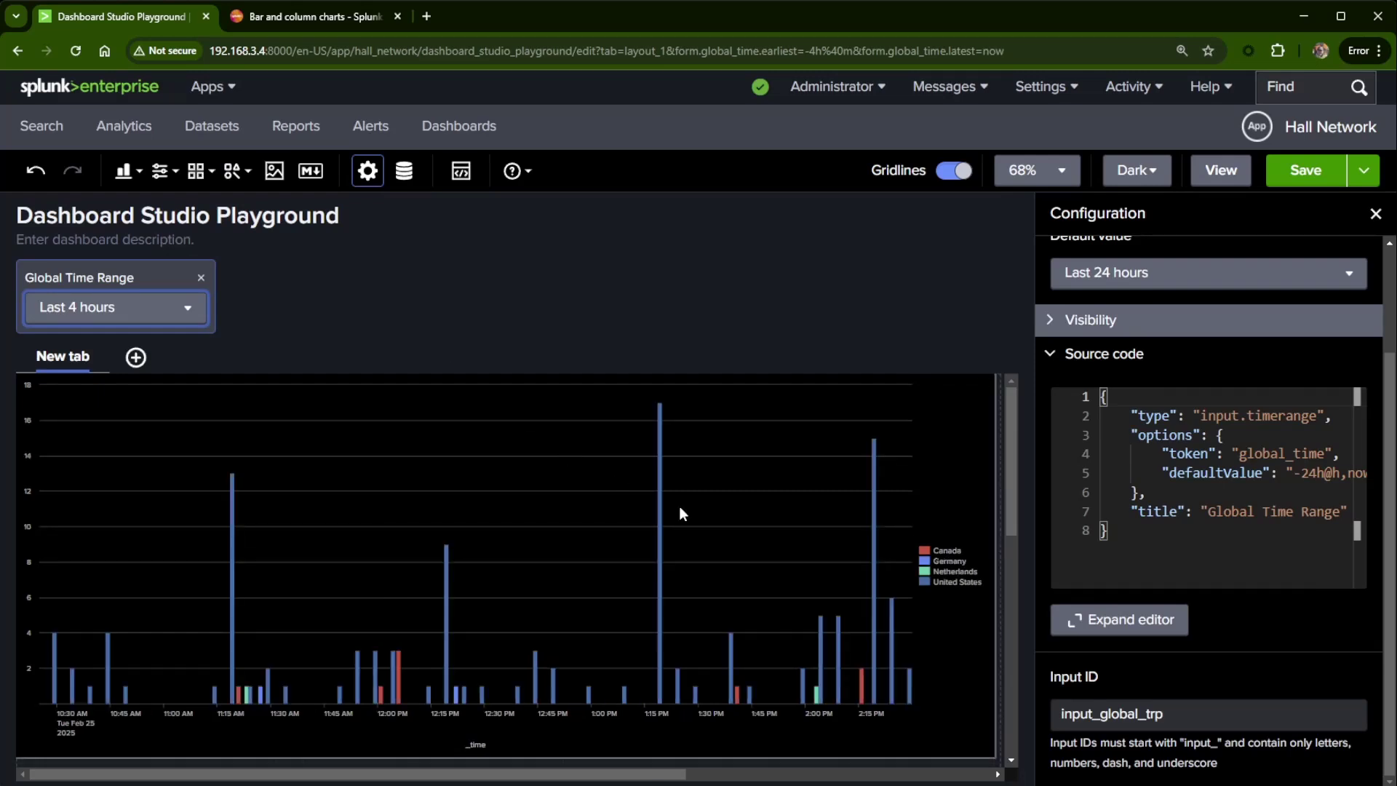
pyautogui.click(948, 562)
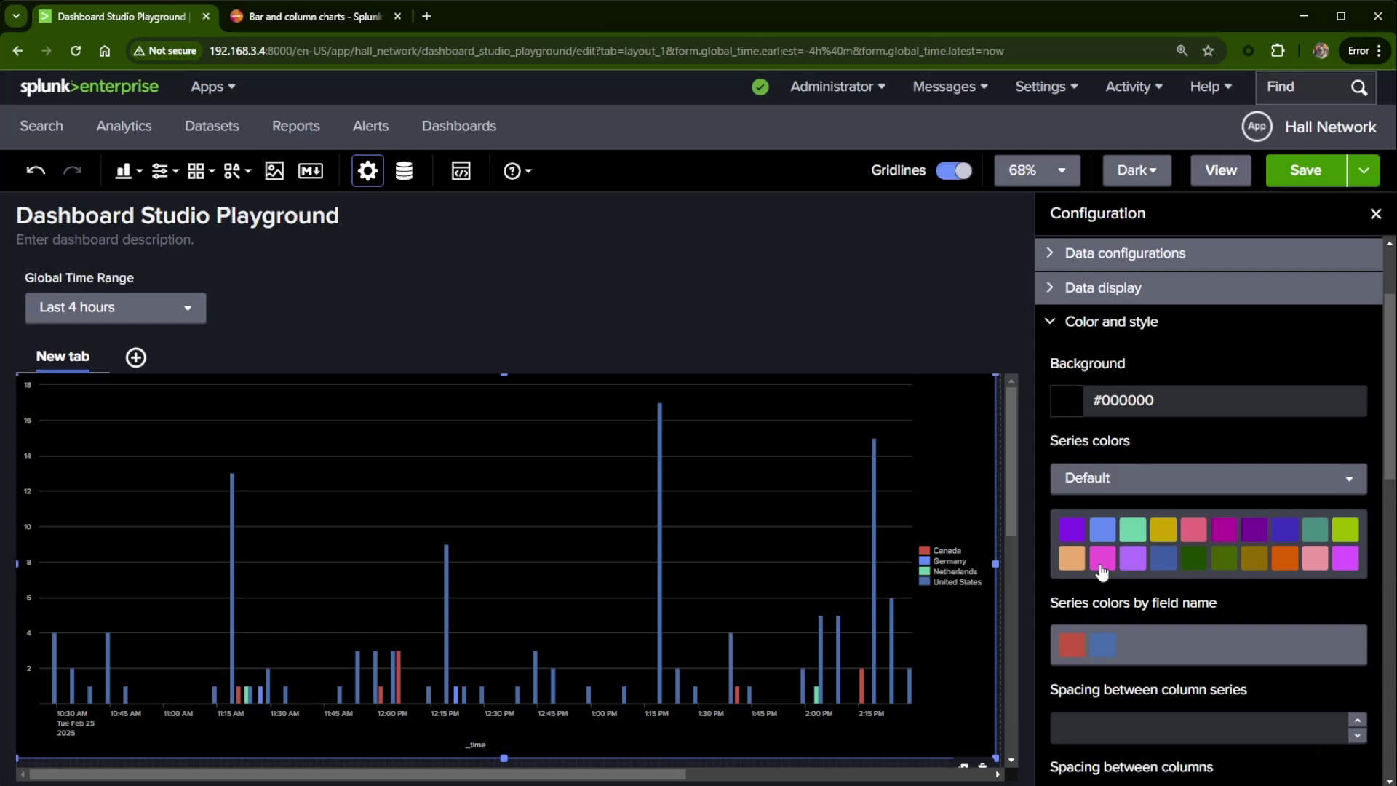
pyautogui.click(1138, 574)
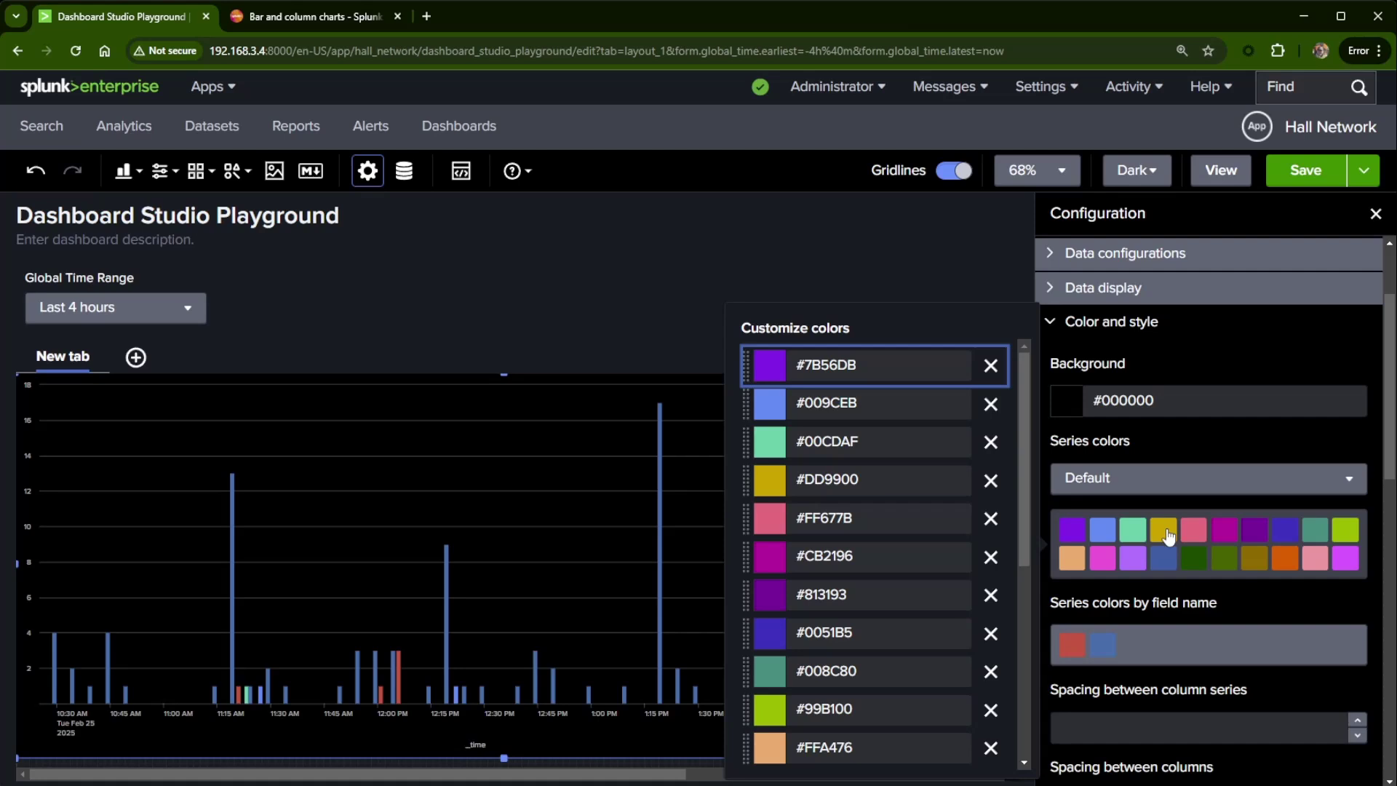
pyautogui.click(928, 265)
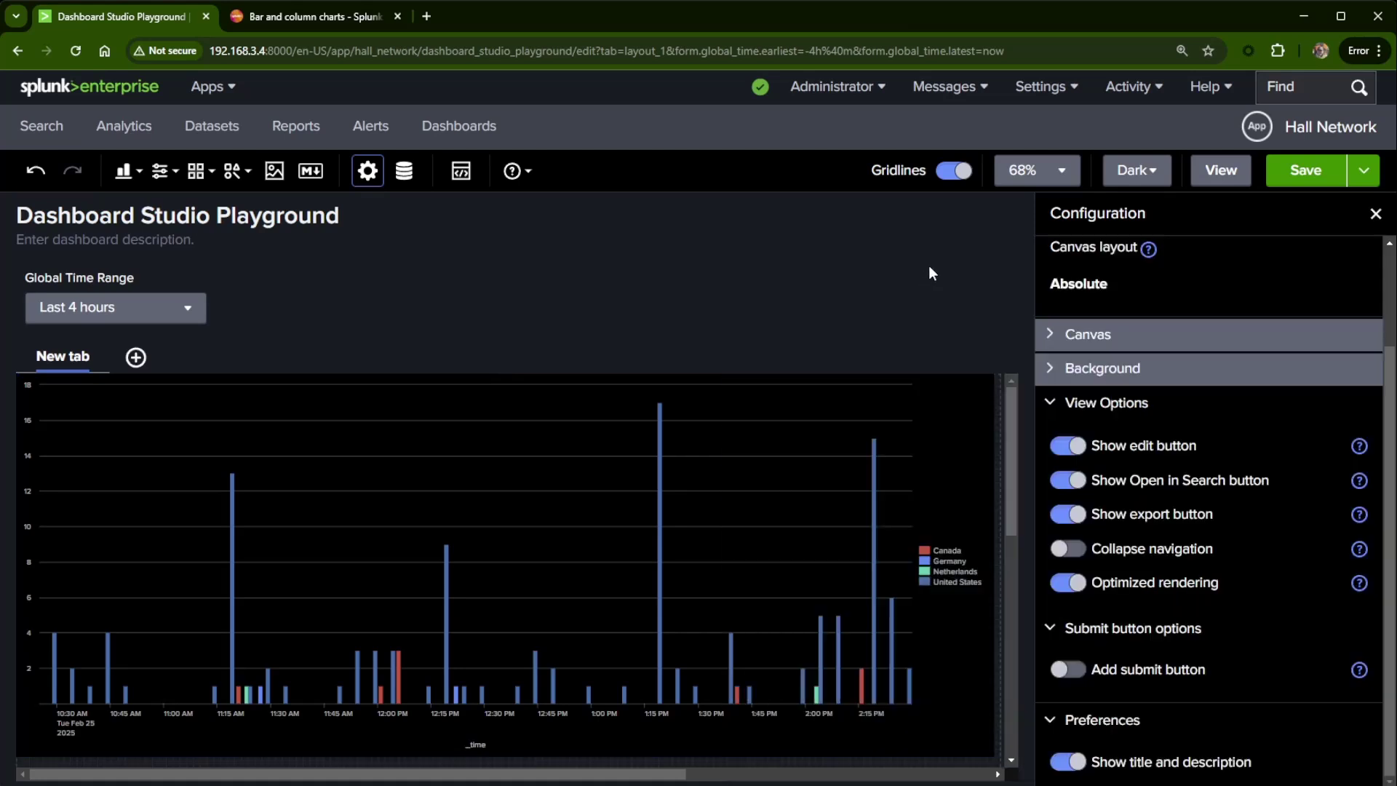
pyautogui.click(957, 435)
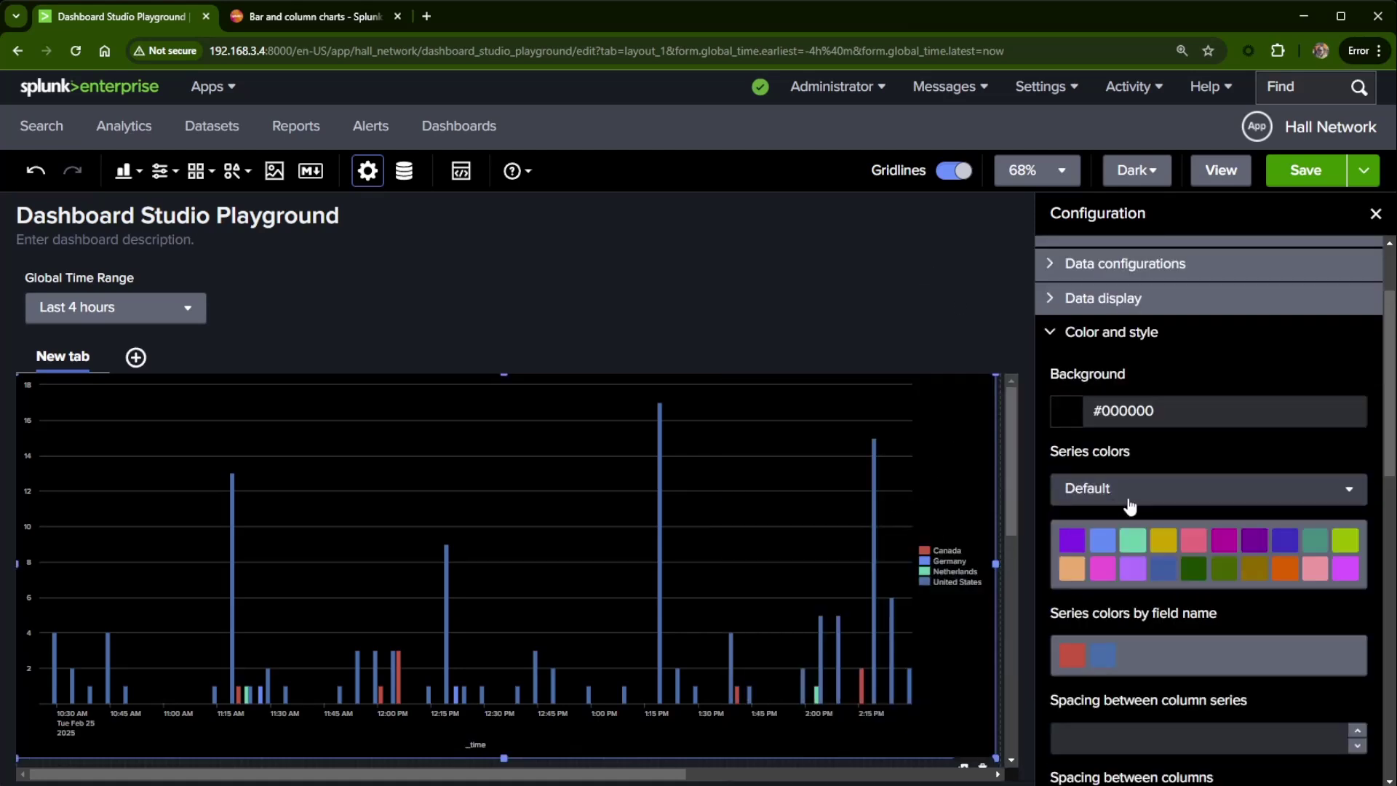
pyautogui.scroll(-2, 1150, 531)
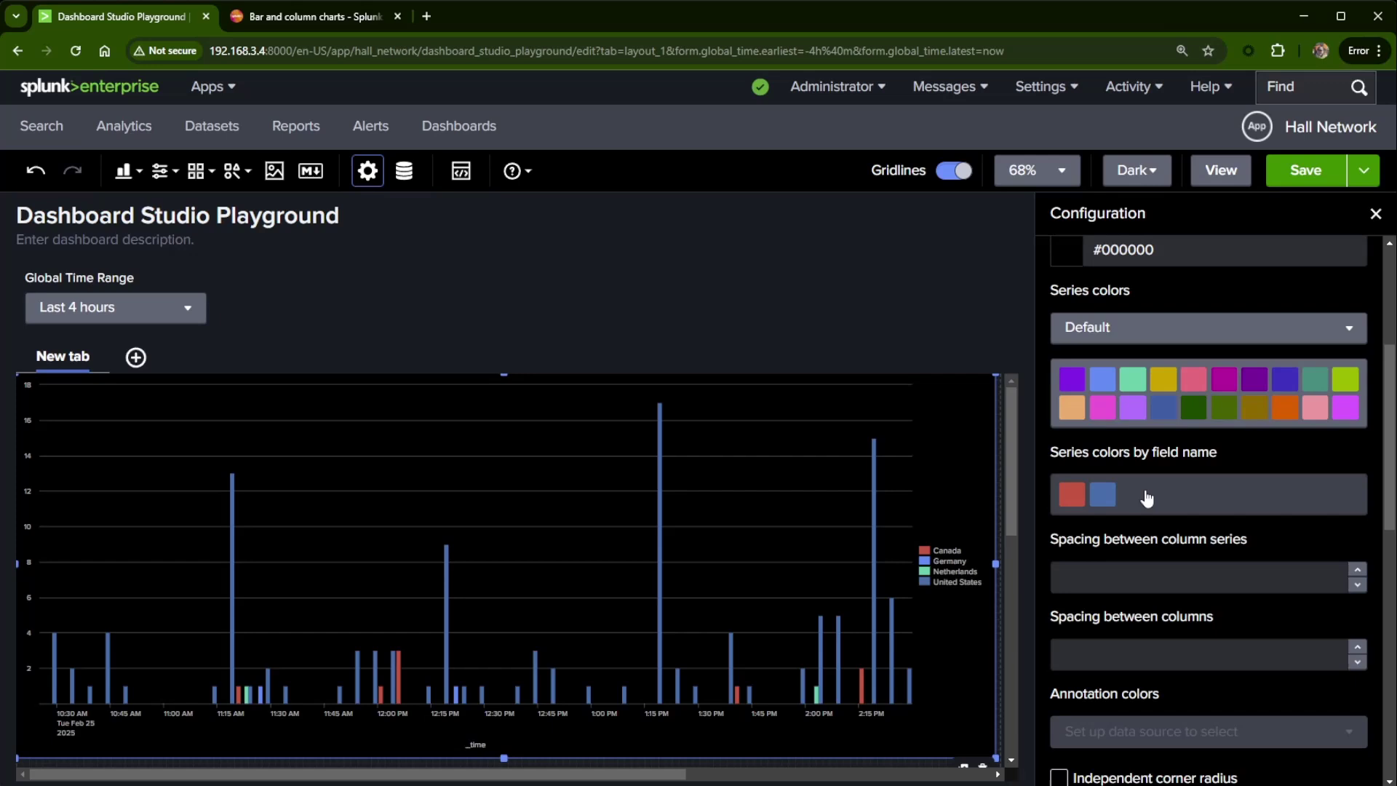
# - Add two field rows under Series colors by field name: Germany in yellow and Netherlands in pink
pyautogui.click(1157, 498)
pyautogui.click(801, 394)
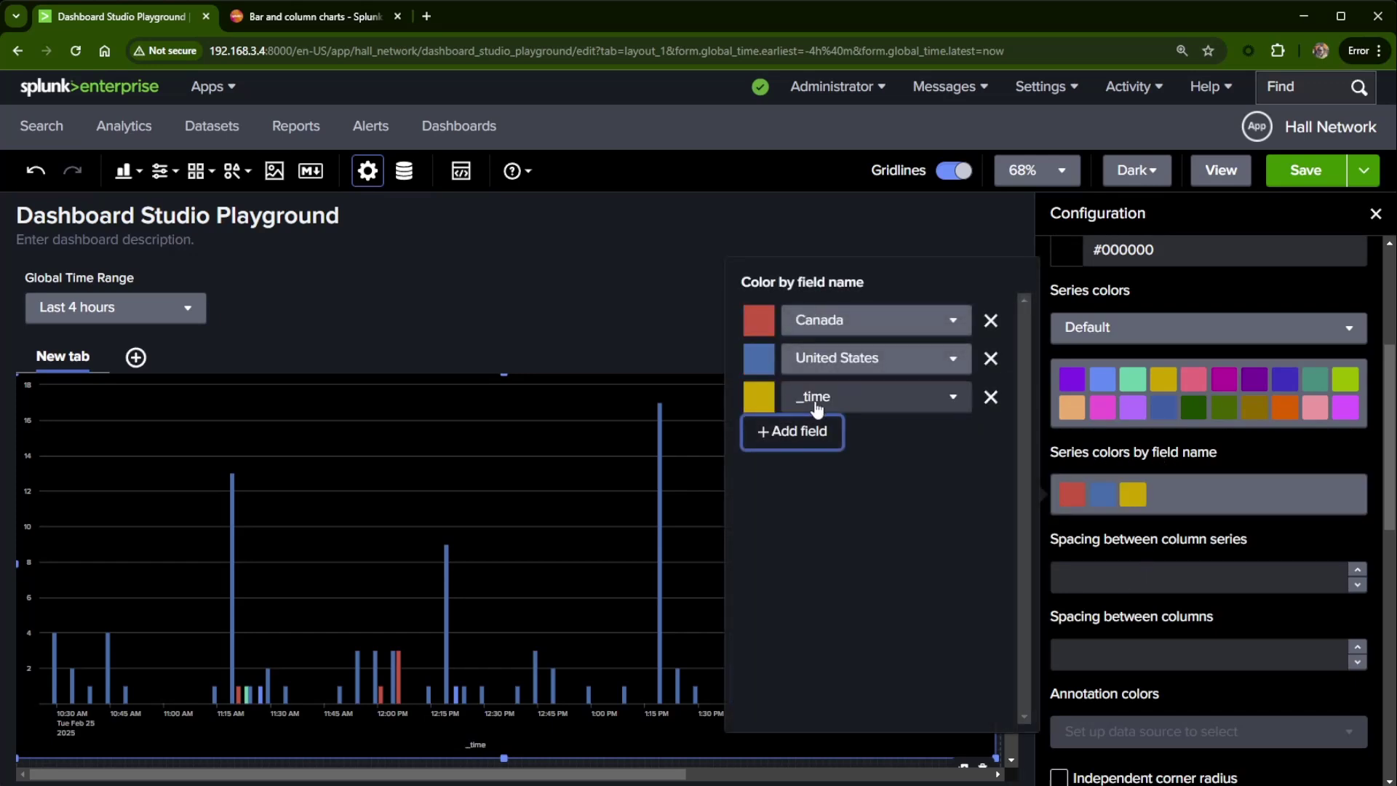
pyautogui.click(855, 405)
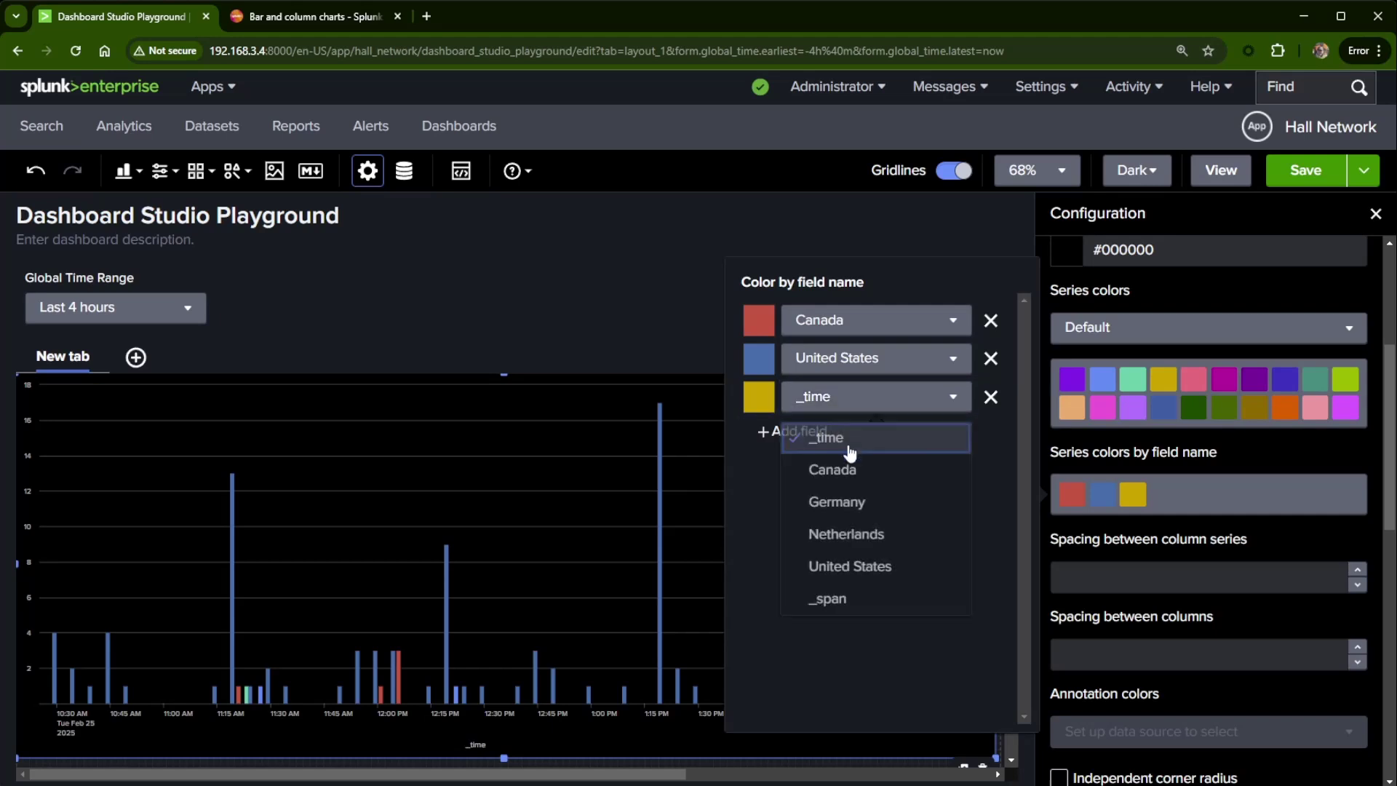
pyautogui.click(847, 504)
pyautogui.click(799, 444)
pyautogui.click(852, 436)
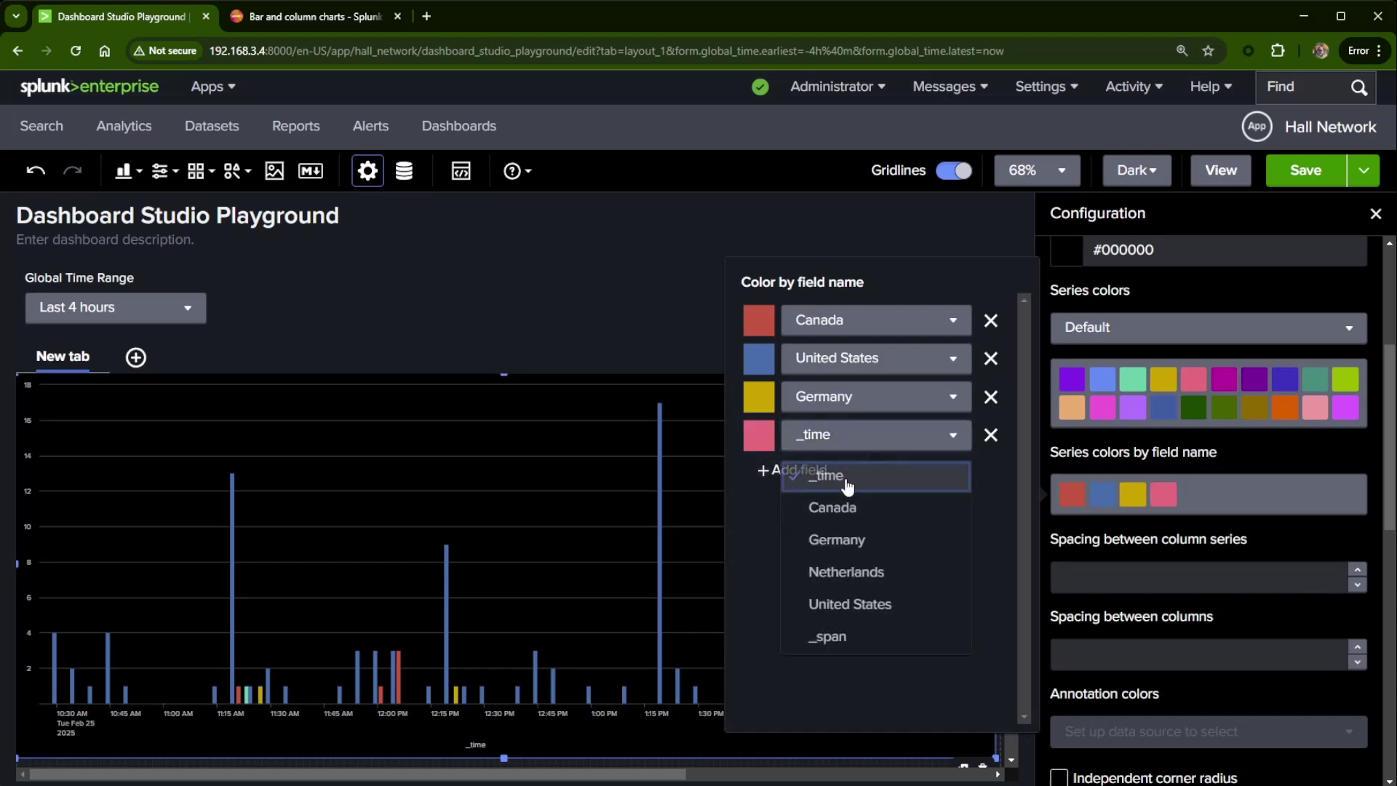
pyautogui.click(837, 575)
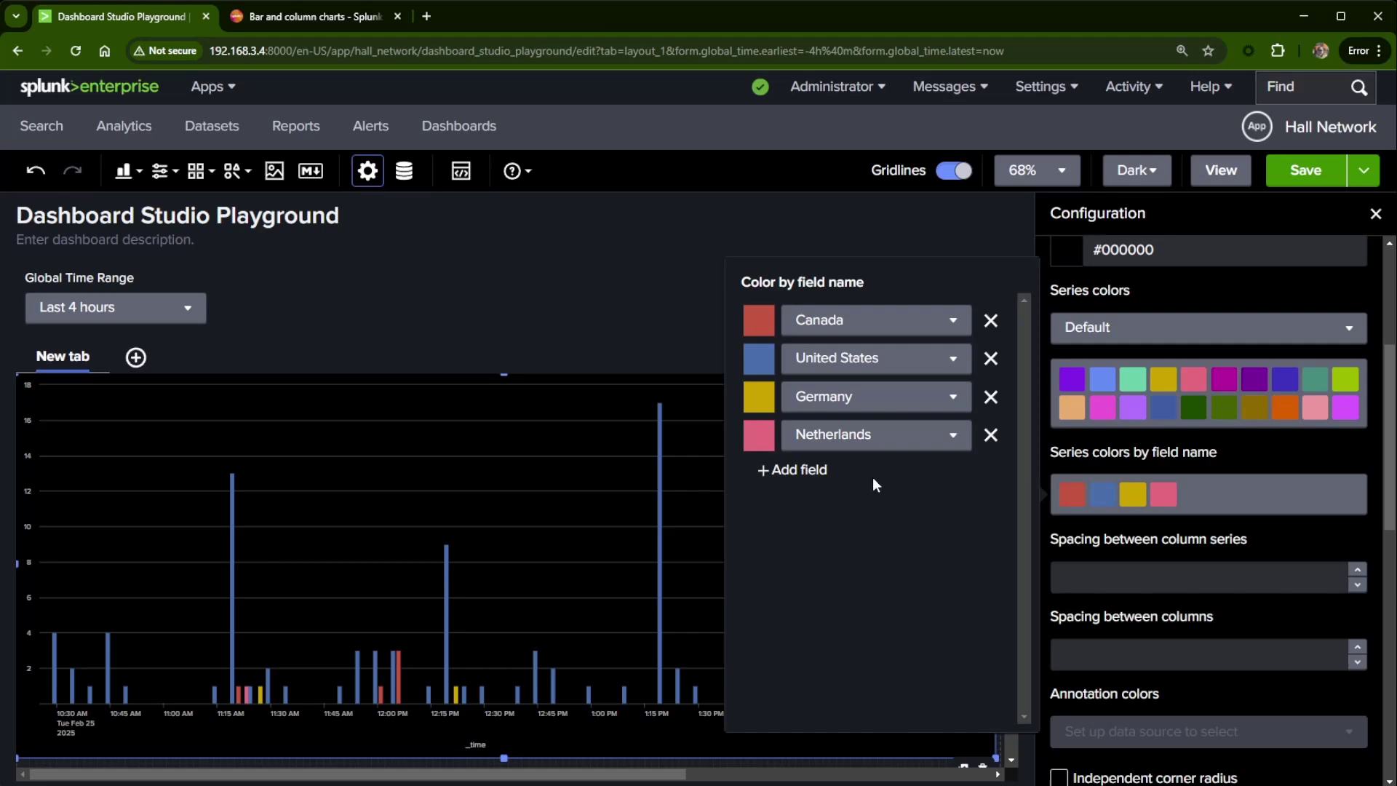
# - Close the per-field colour editor and expand the chart's Data sources section
pyautogui.click(600, 277)
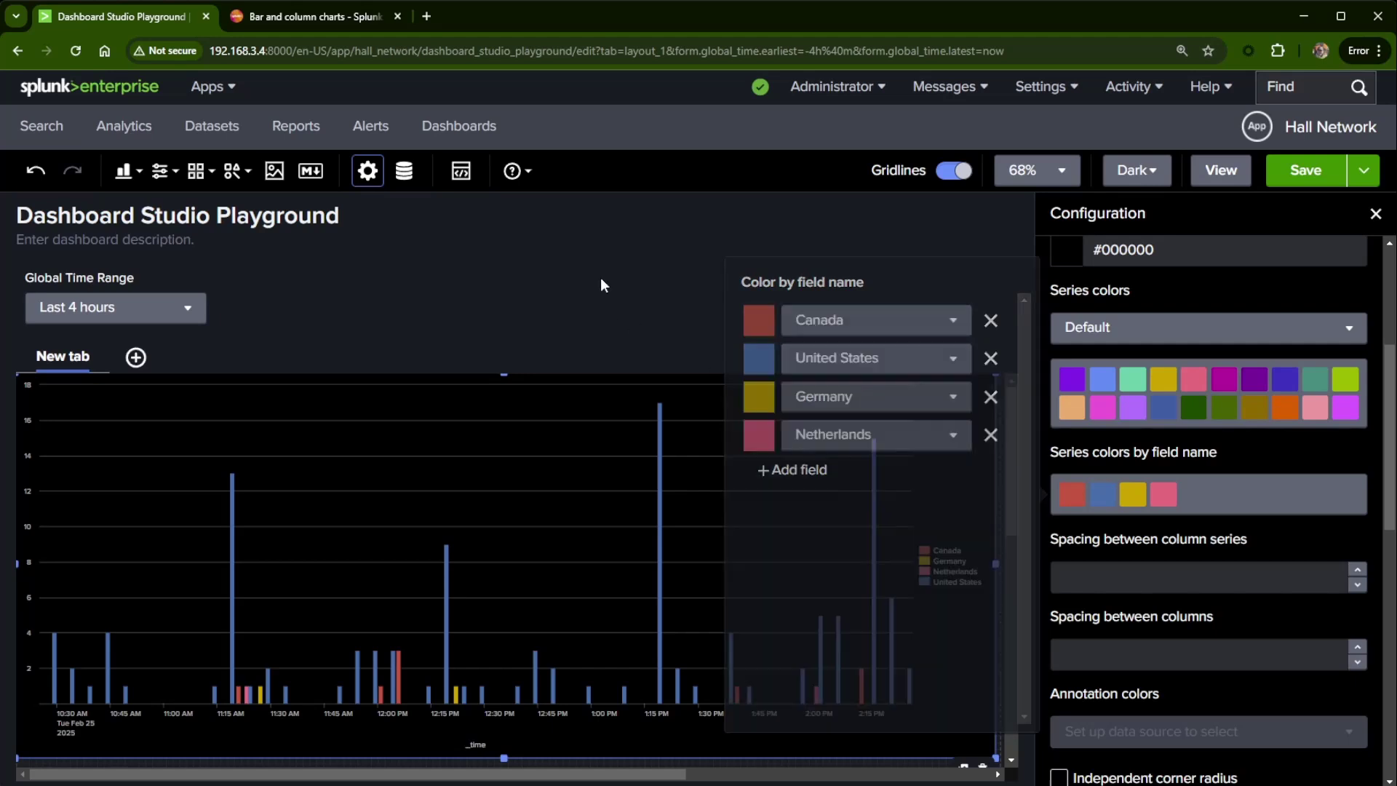
pyautogui.click(810, 495)
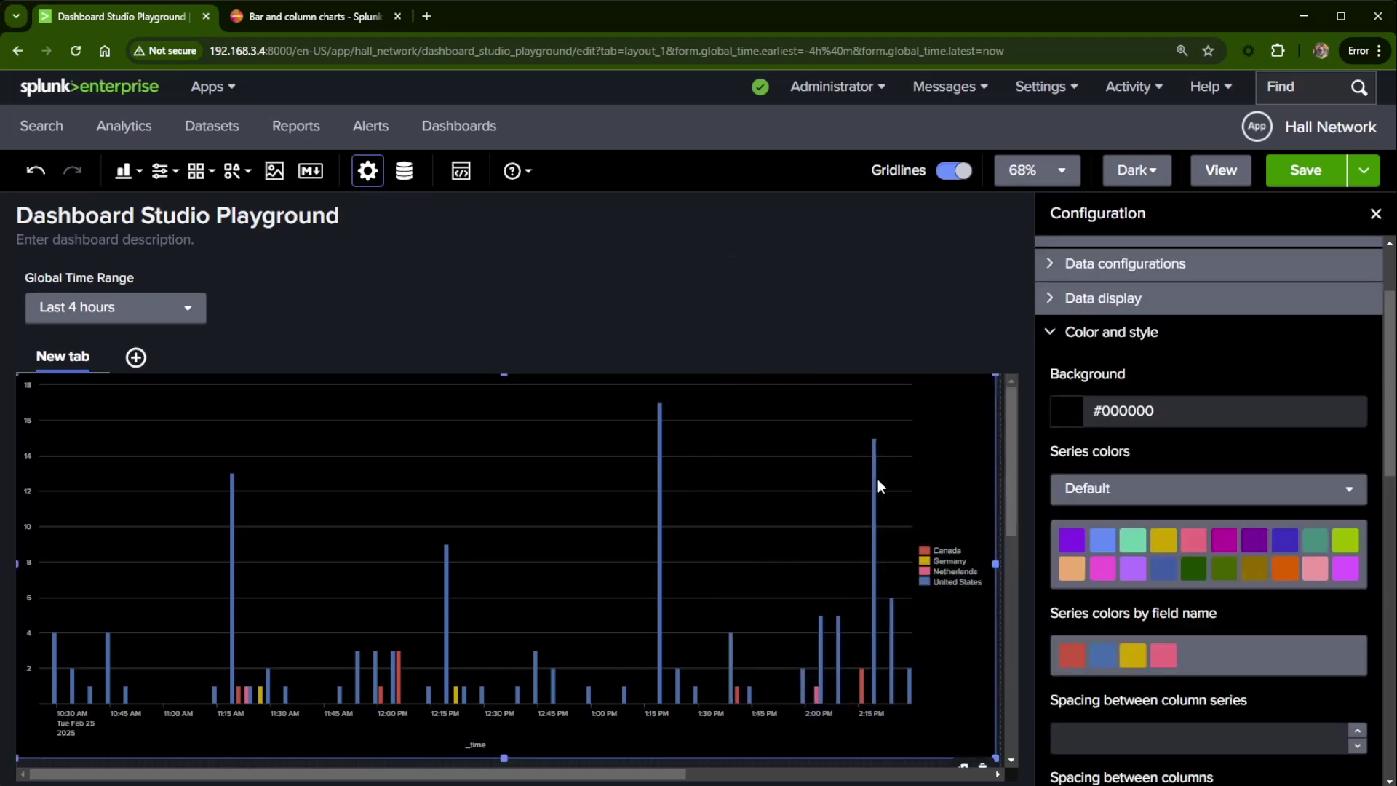
pyautogui.scroll(3, 1136, 447)
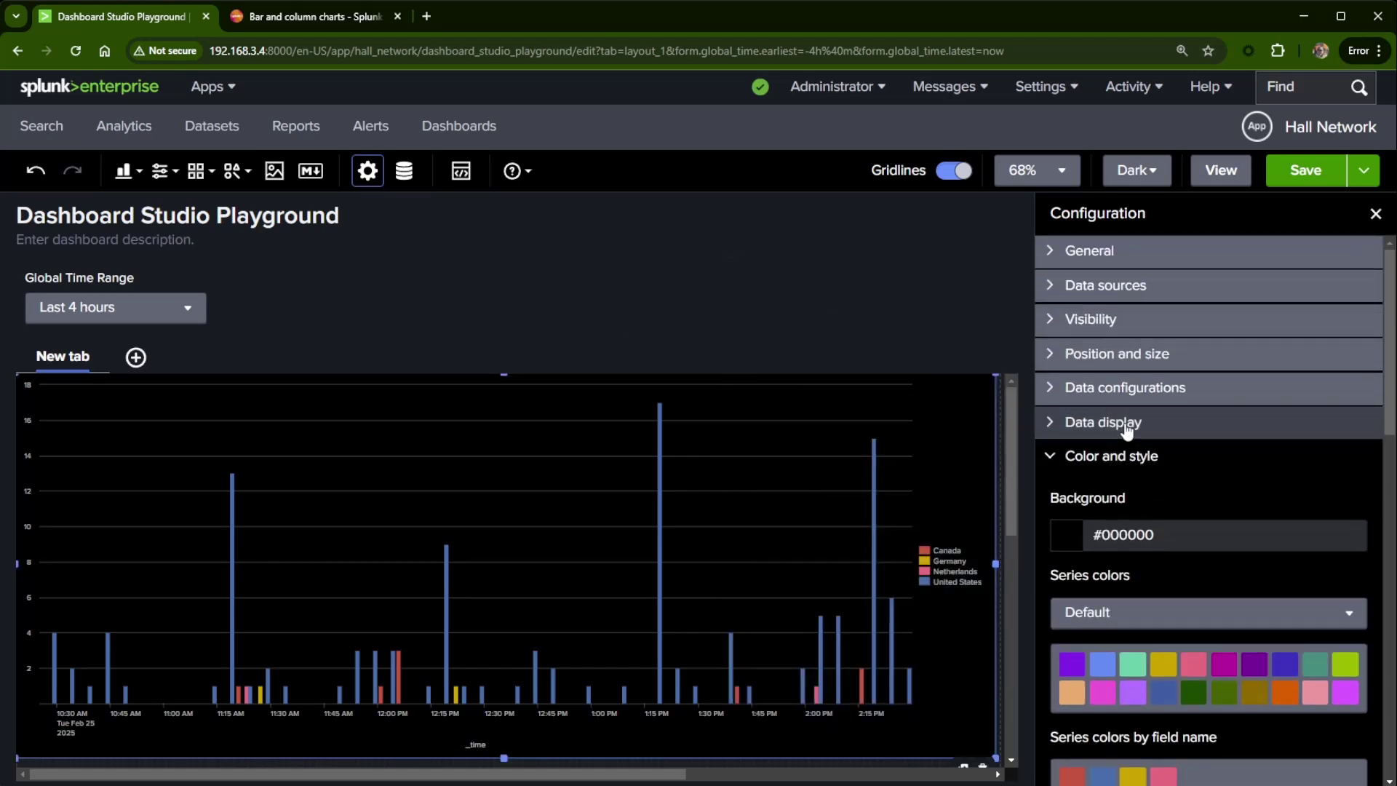
pyautogui.click(1048, 284)
# - Review the Search_1 timechart query, then cancel without changing the data source
pyautogui.click(1304, 334)
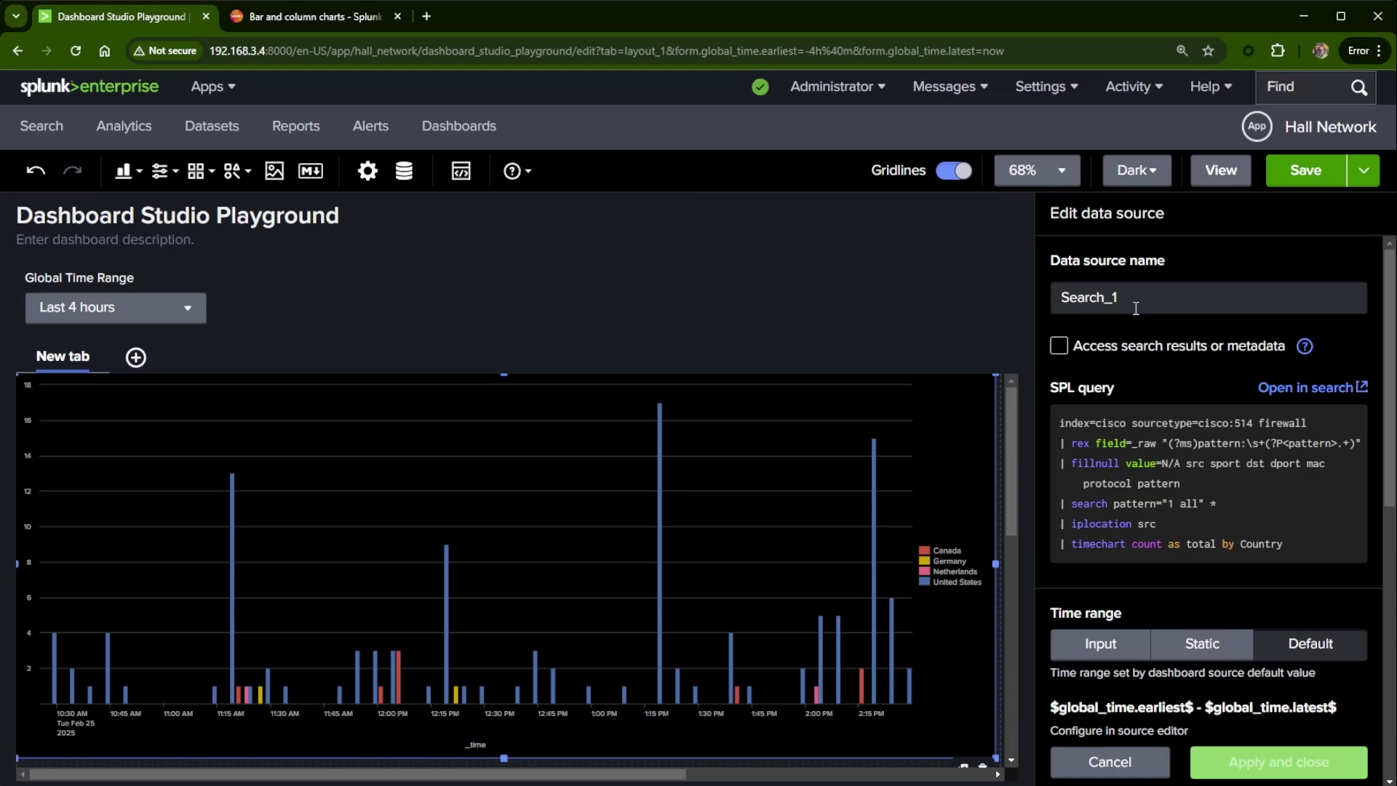
pyautogui.scroll(-8, 1135, 577)
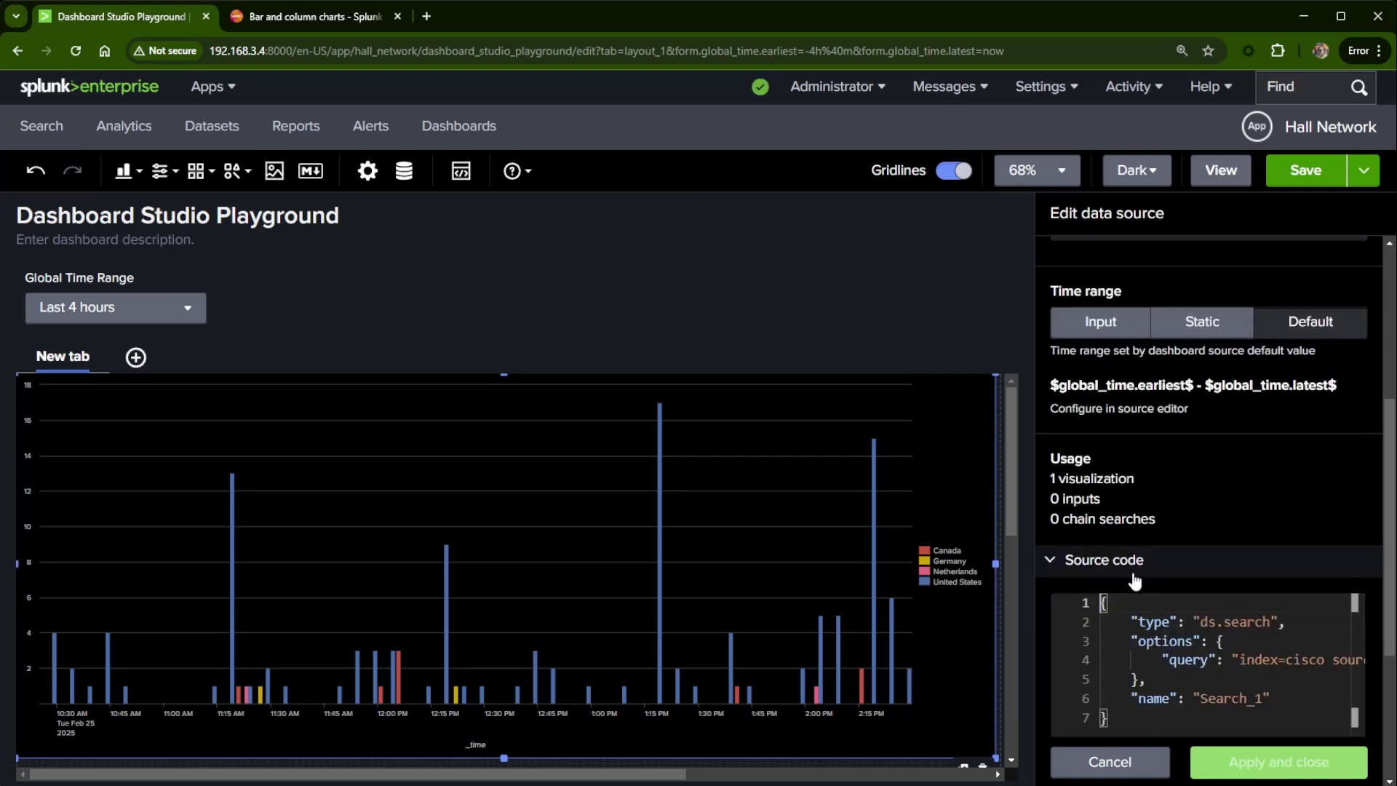
pyautogui.scroll(8, 1157, 583)
pyautogui.scroll(2, 1160, 576)
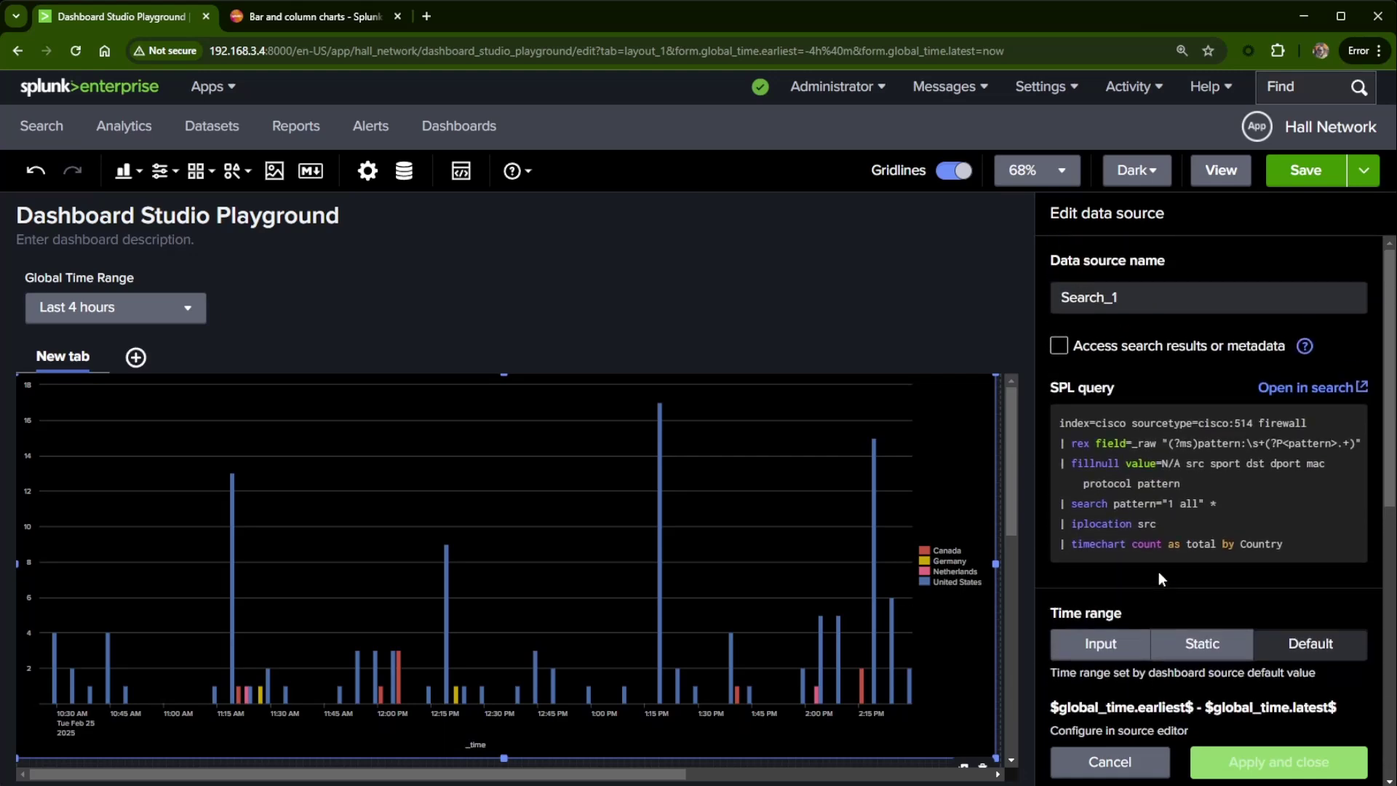
pyautogui.click(1110, 761)
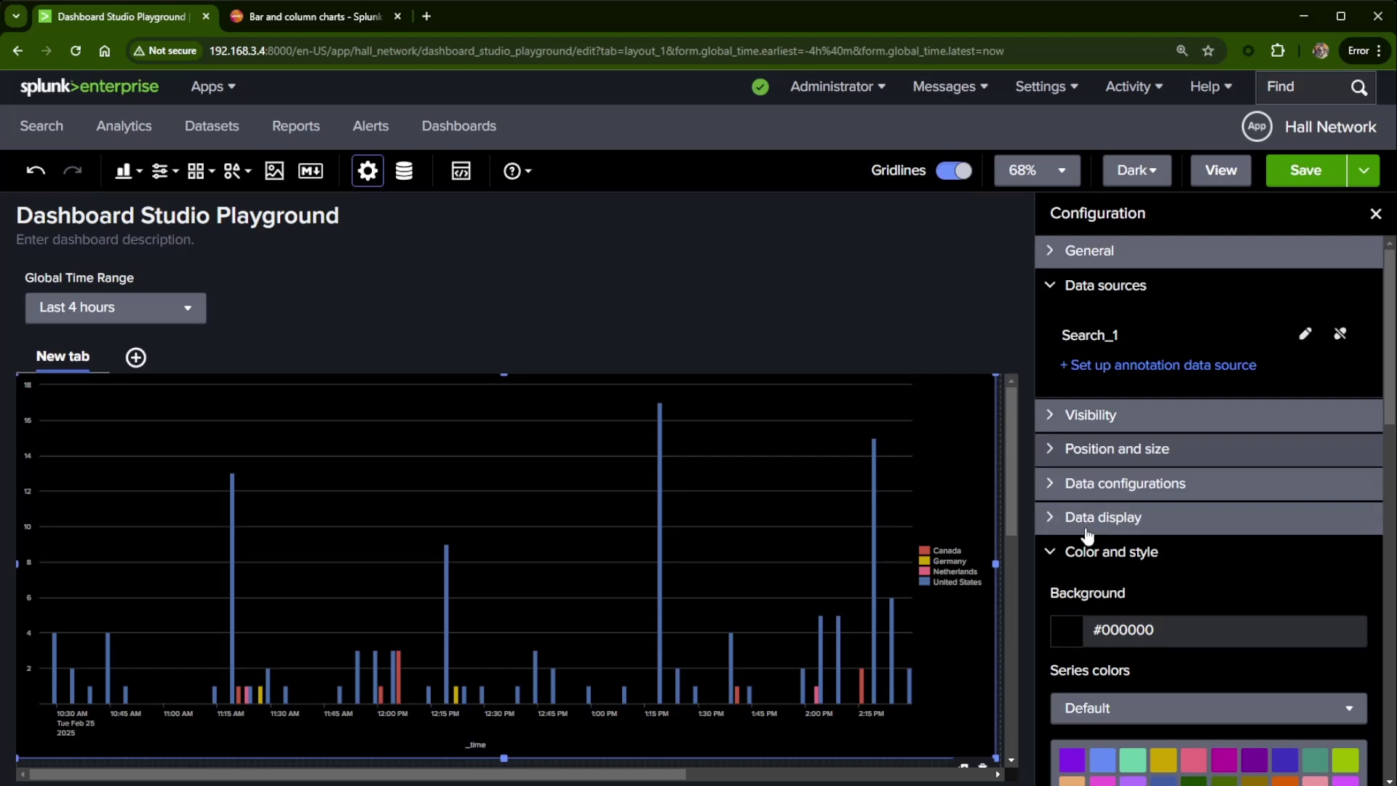
pyautogui.scroll(-5, 1143, 555)
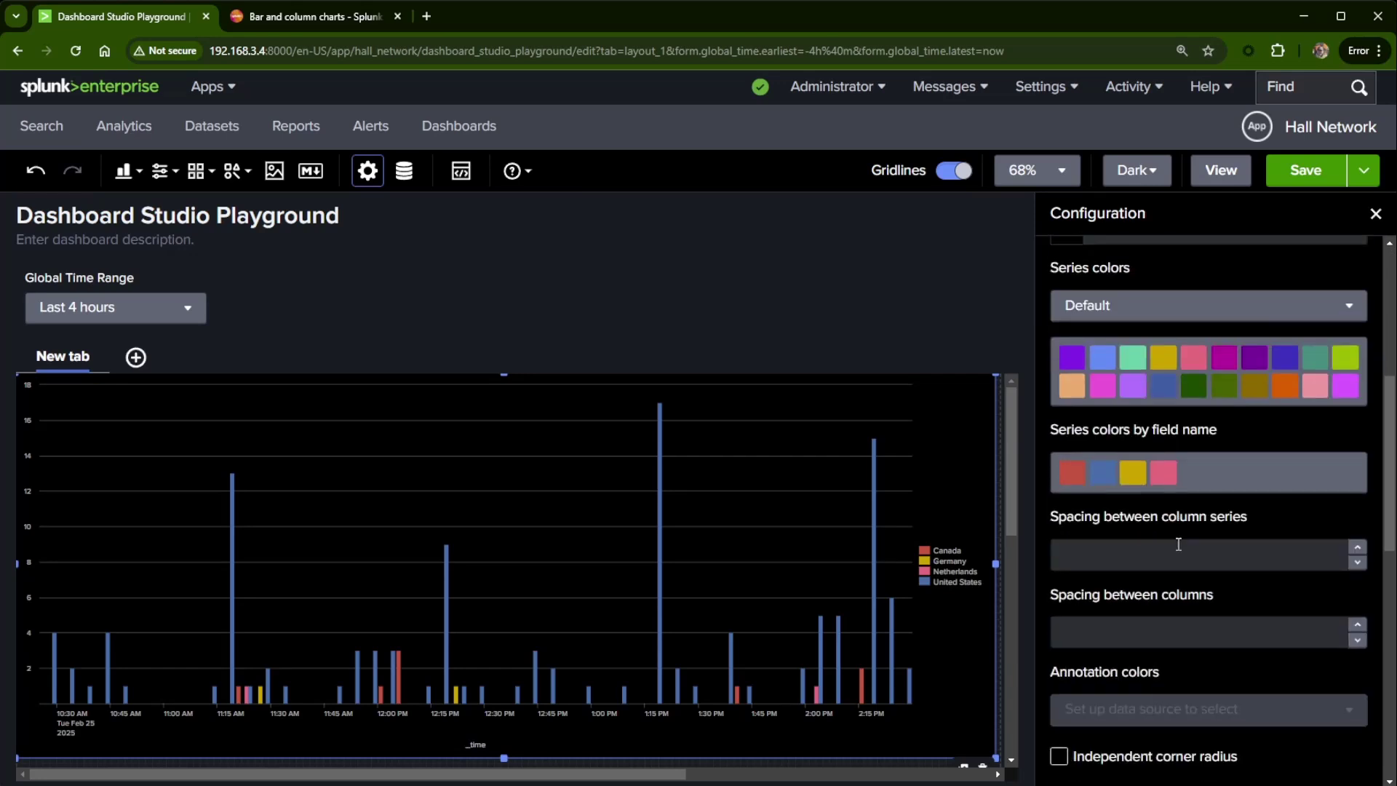